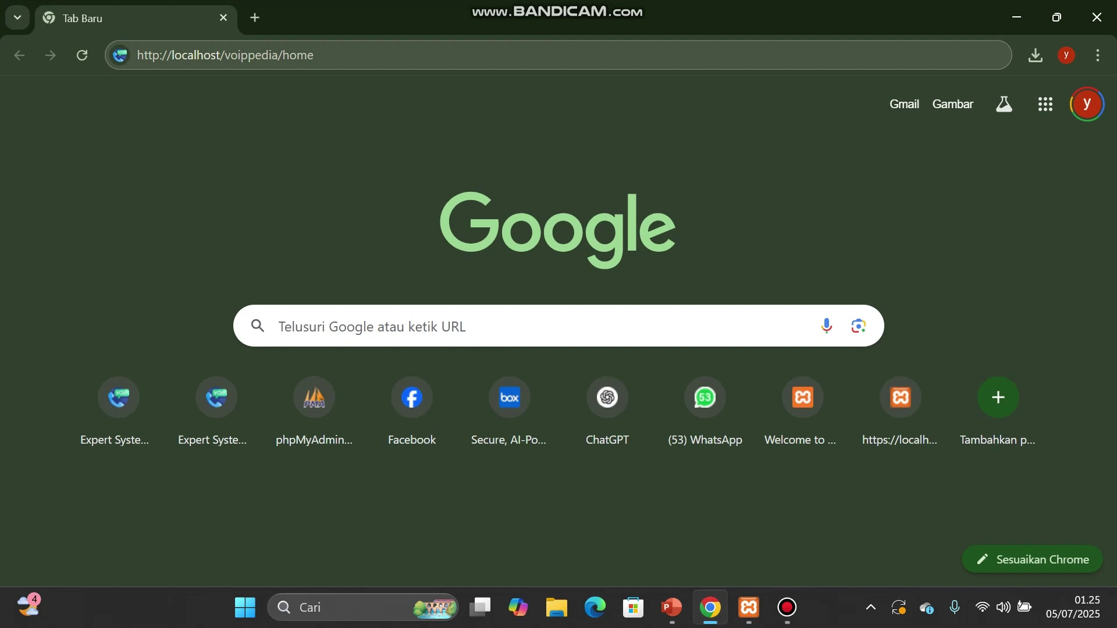
Step: Load the Expert System VoIP Communication home page and scroll briefly down and back to the top
key(ctrl+l)
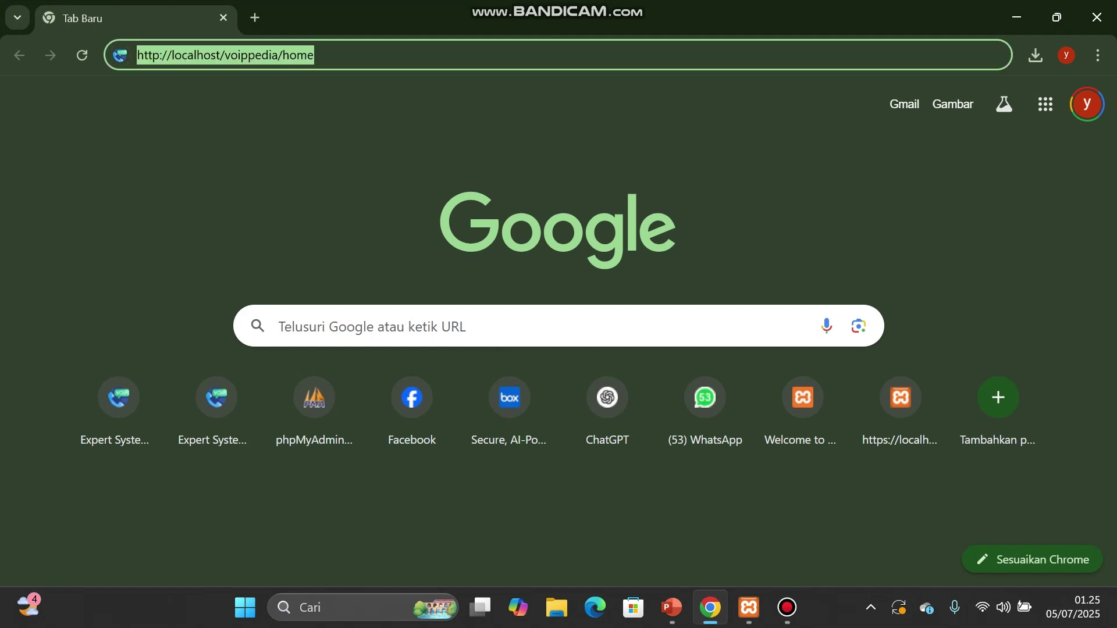
key(Return)
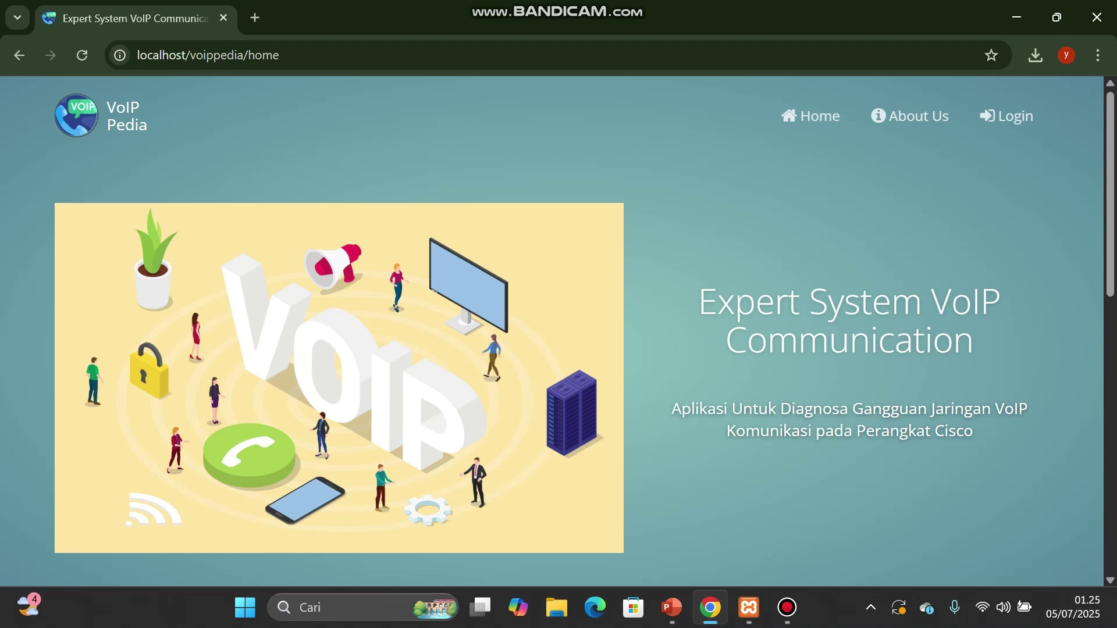
scroll(552, 332, down, 10)
scroll(552, 331, up, 8)
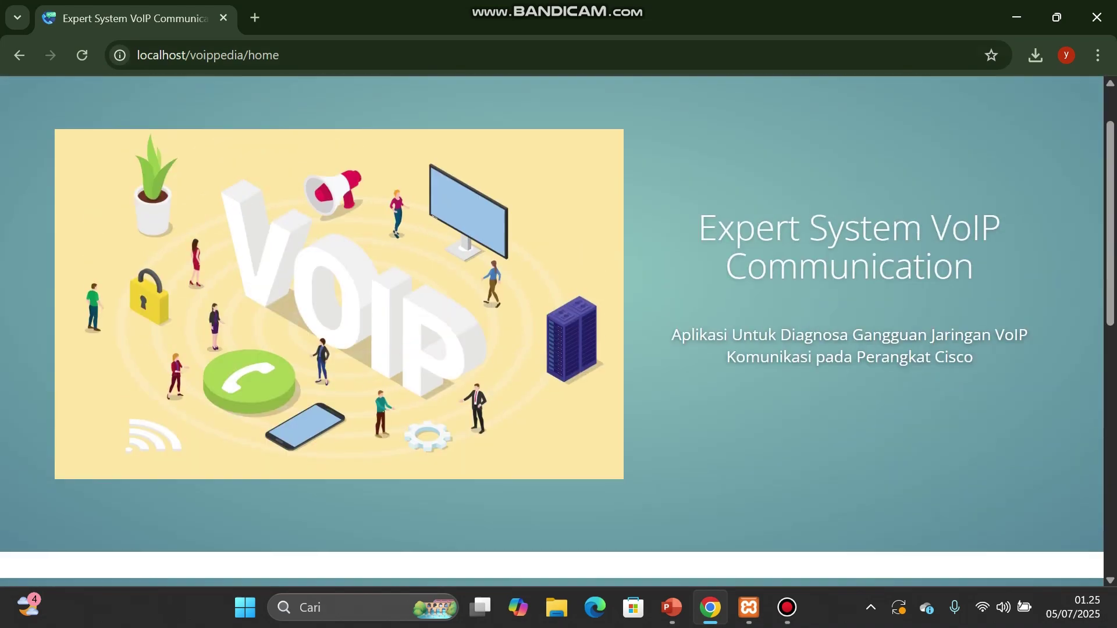
scroll(553, 332, up, 1)
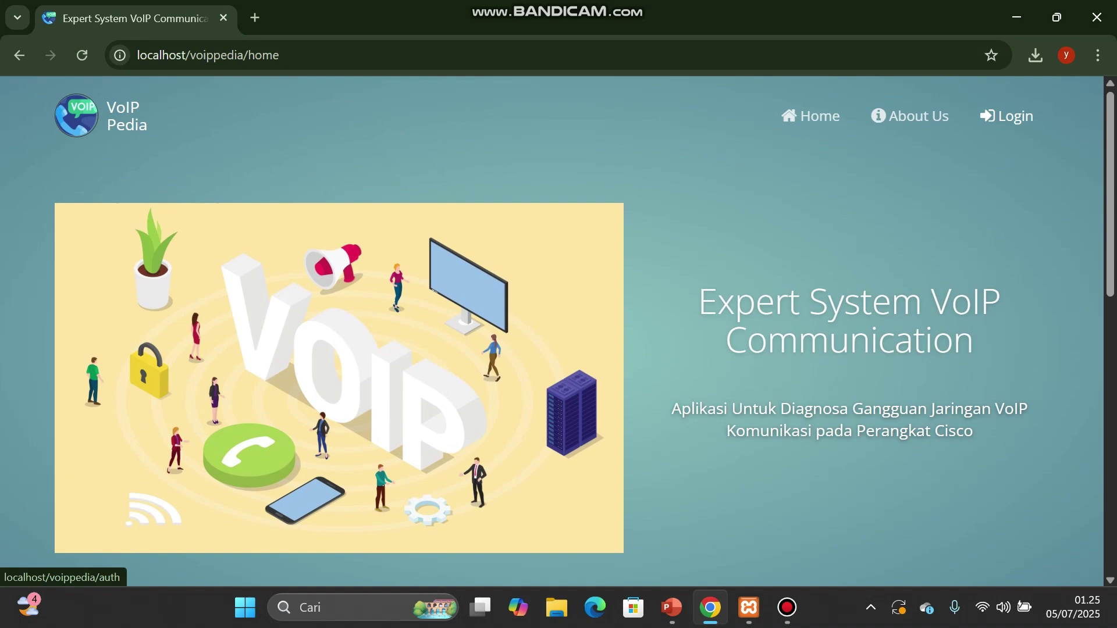
Step: Go to the Login Admin page from the top navigation
click(1006, 116)
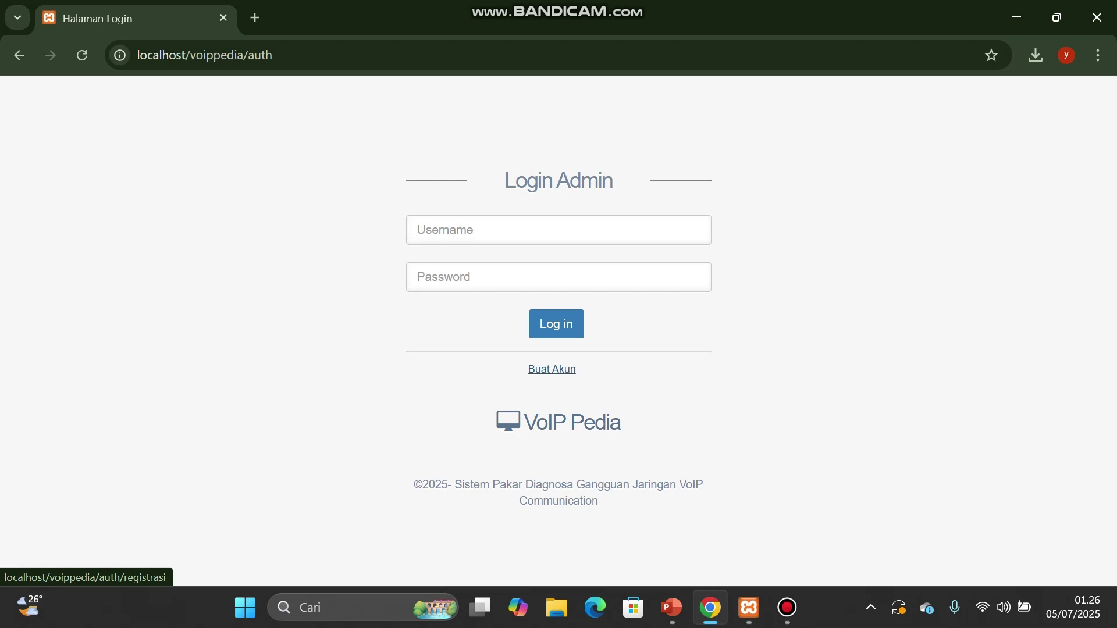
click(552, 370)
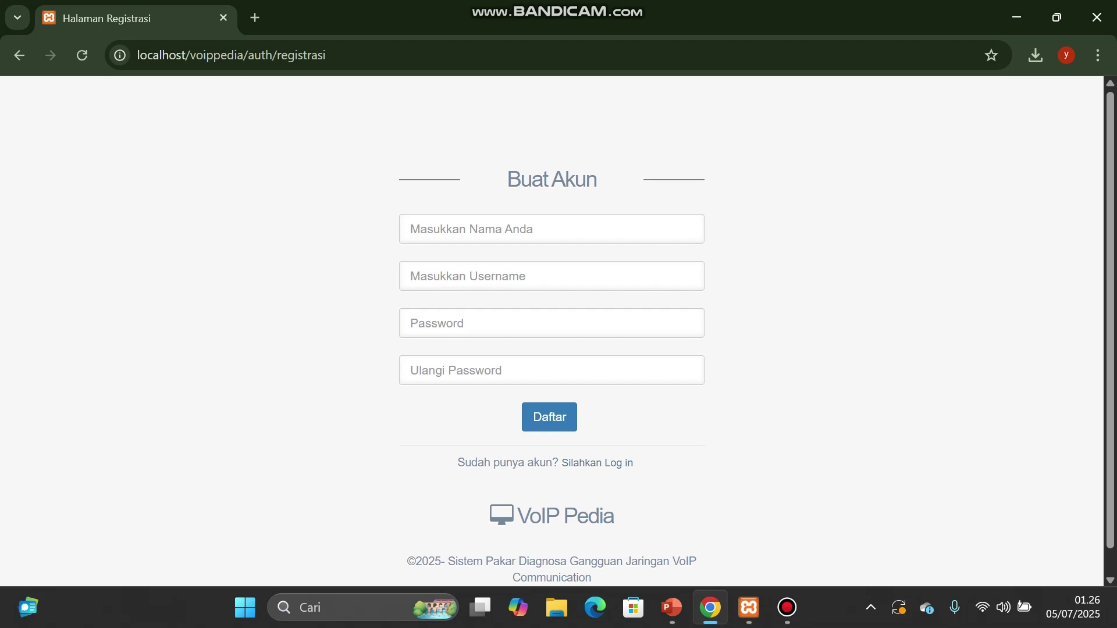
click(552, 229)
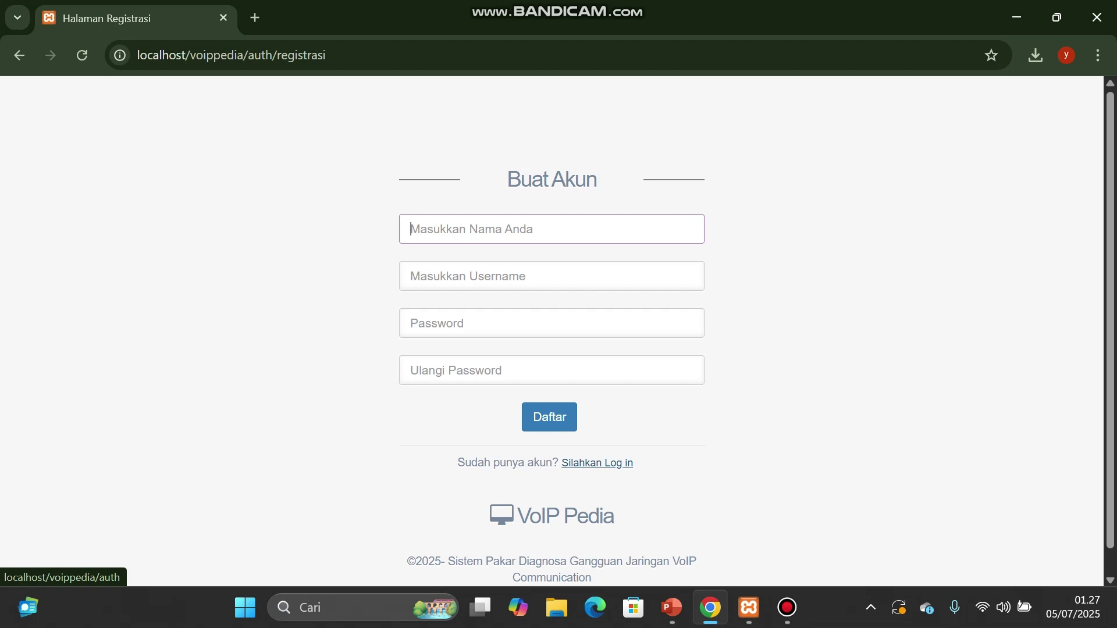
click(597, 462)
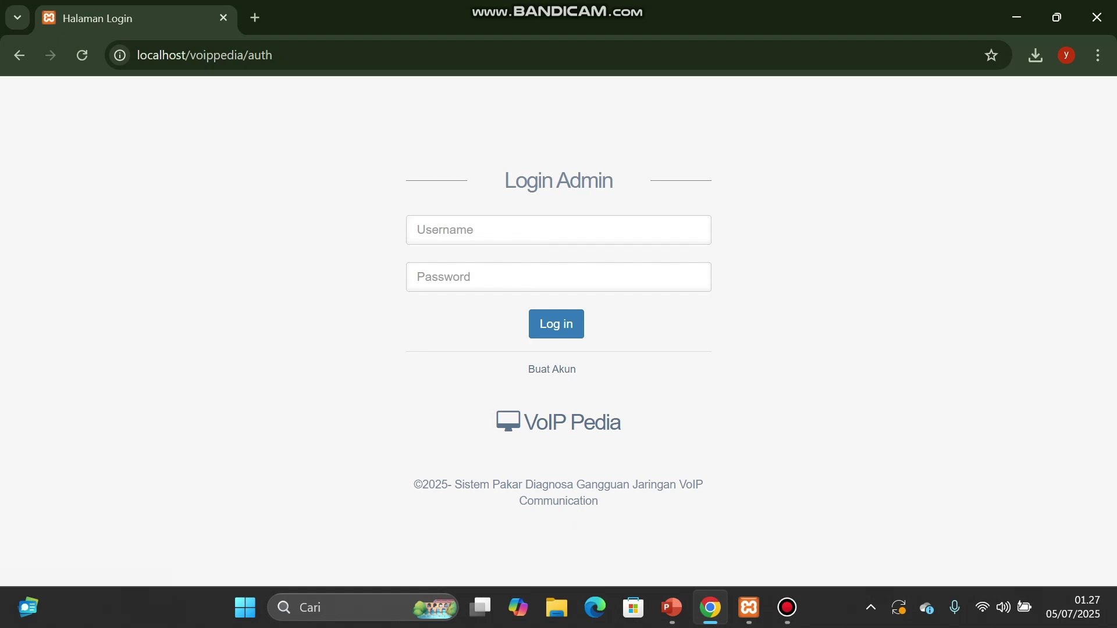
Step: Log in with the admin username and password, then dismiss Chrome's password breach warning
click(558, 230)
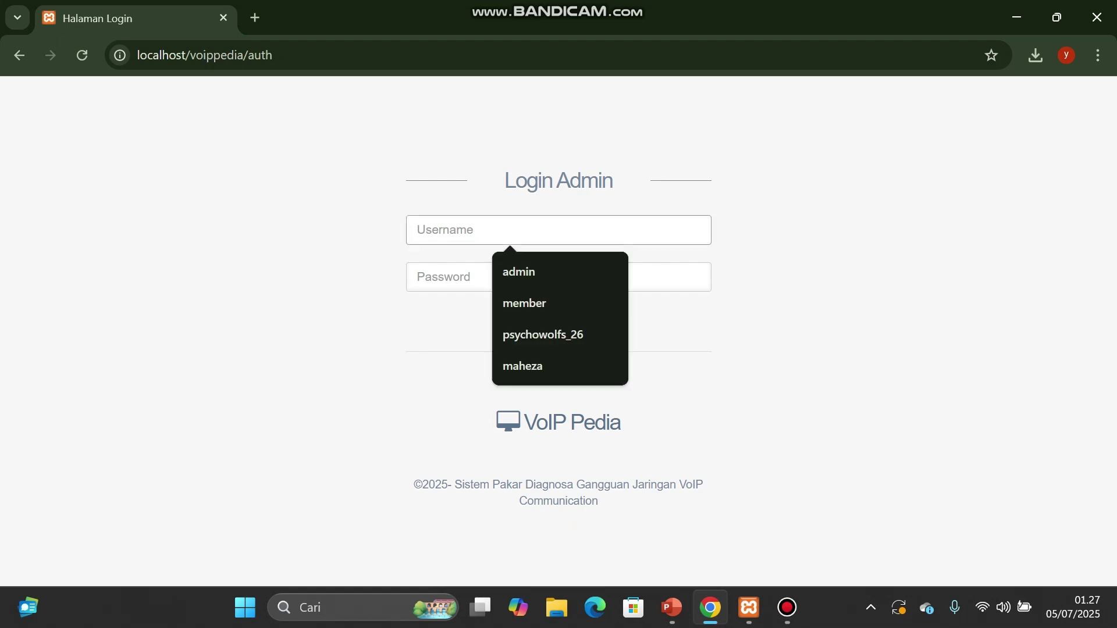
click(803, 279)
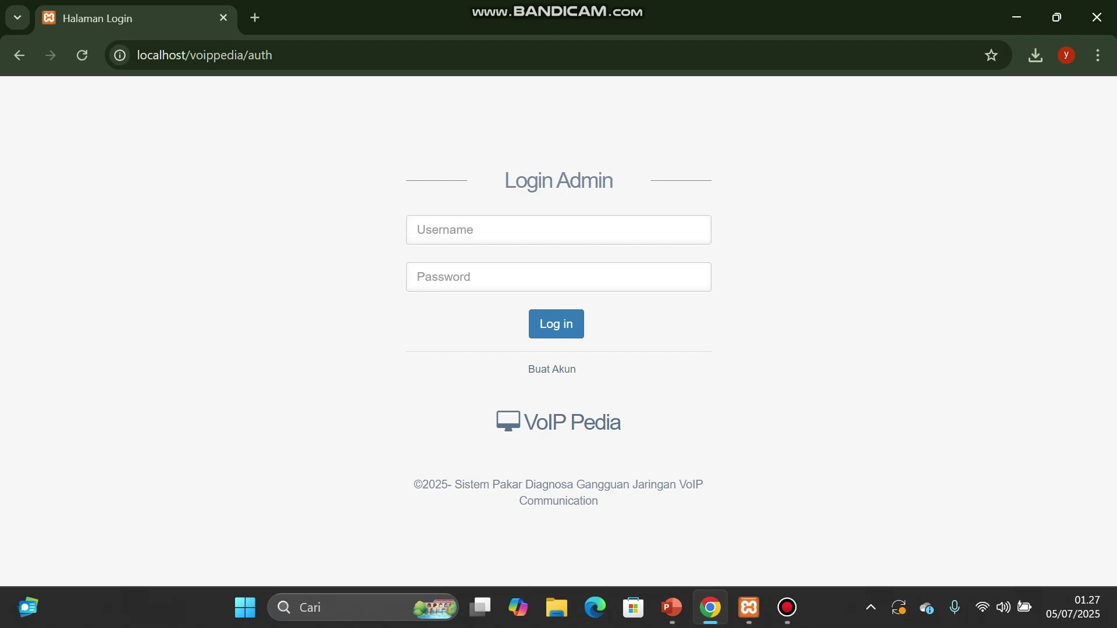
click(510, 230)
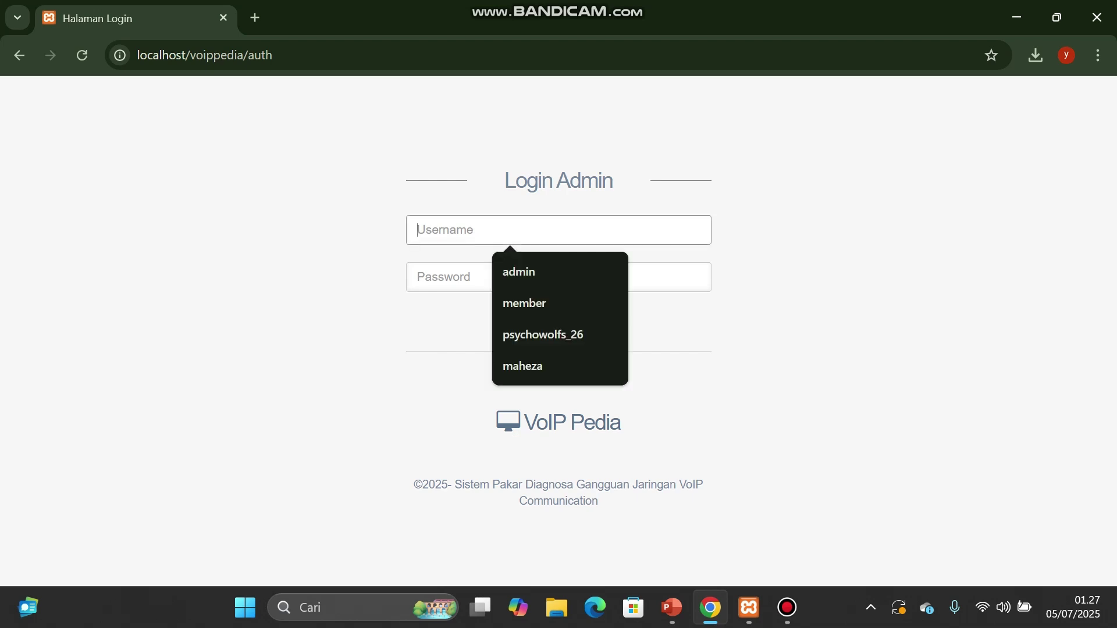
text(admin)
key(Tab)
text(••)
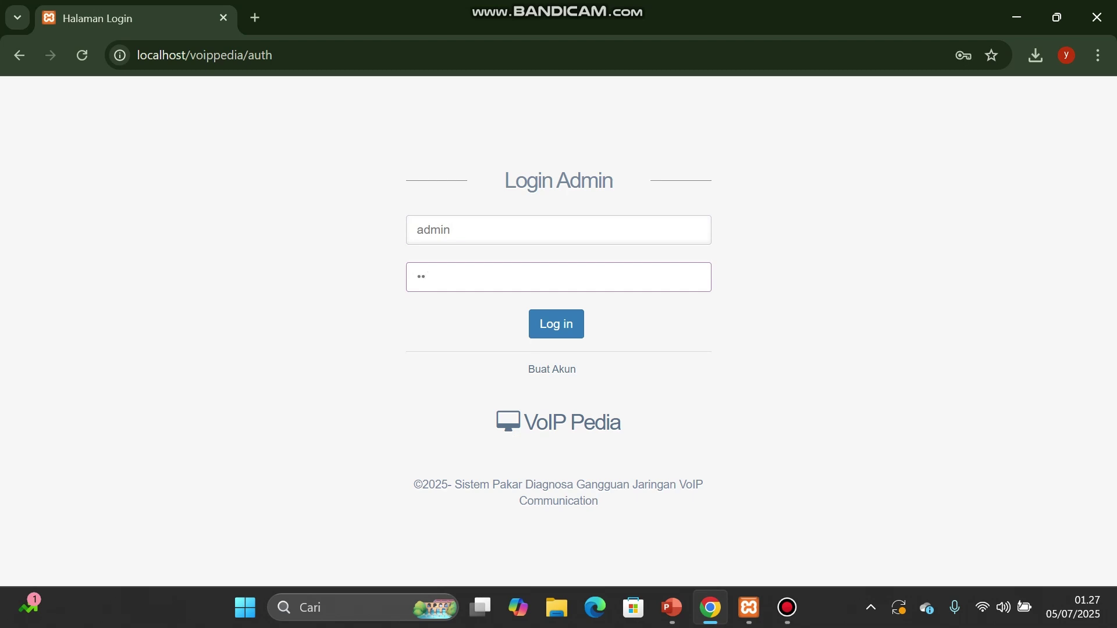
text(•••)
key(Return)
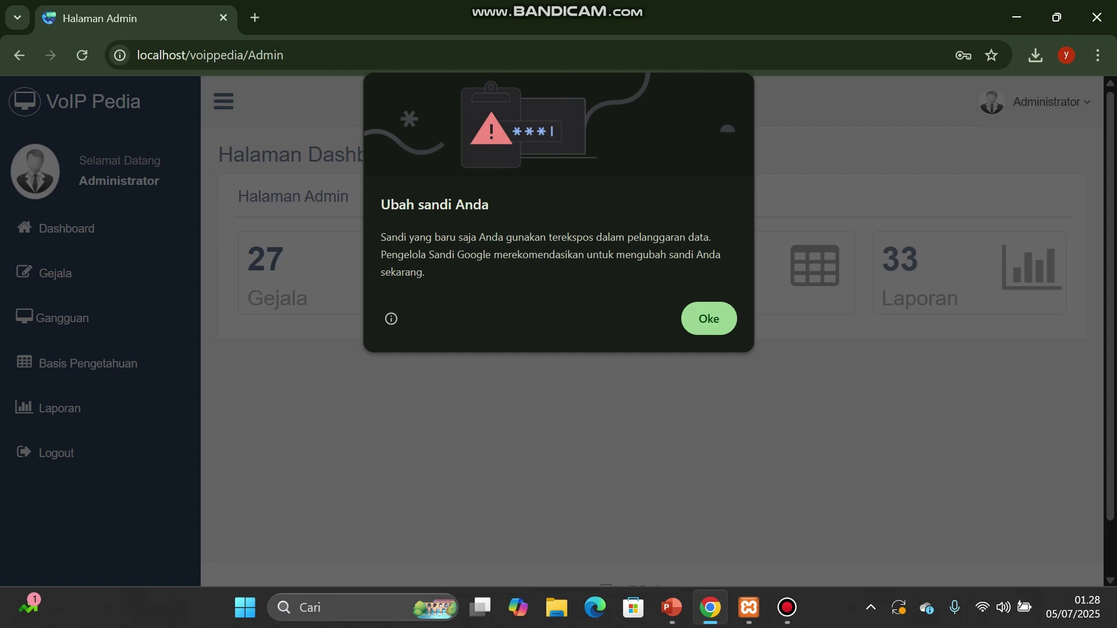
key(Return)
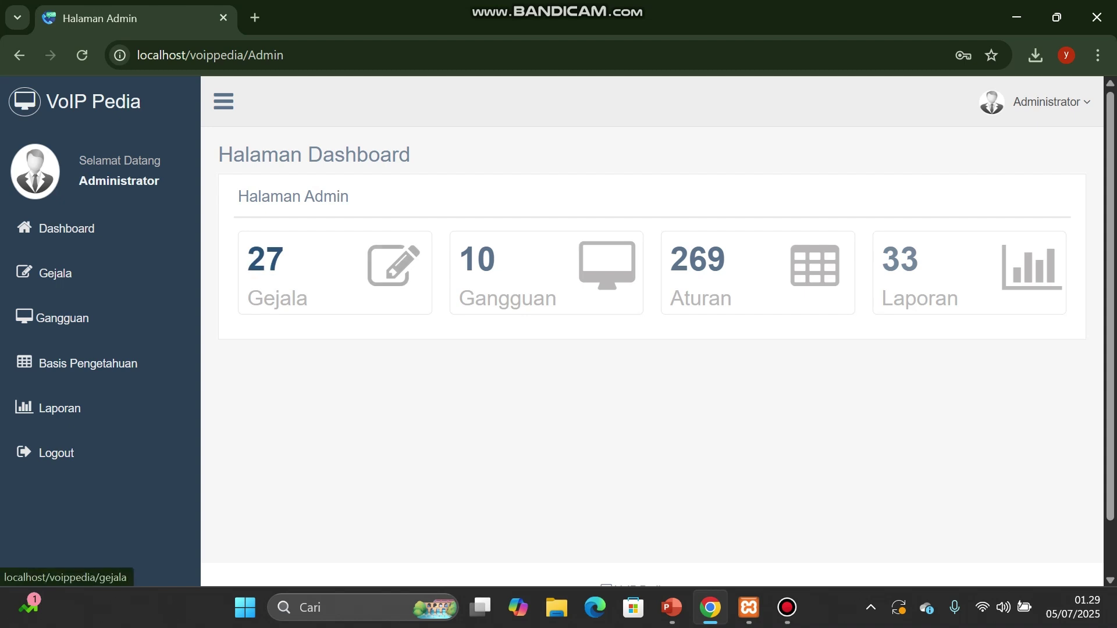
Step: Open the Gejala page from the sidebar to view the Data Gejala table
click(55, 273)
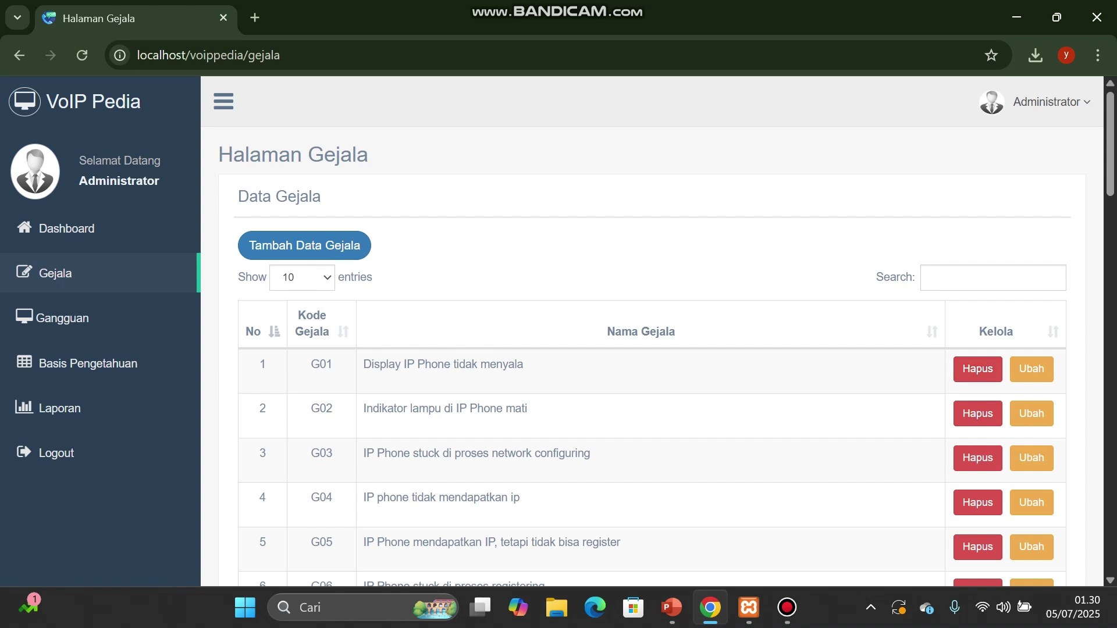
Step: Open the Tambah Data Gejala form, which pre-fills code G28
click(304, 245)
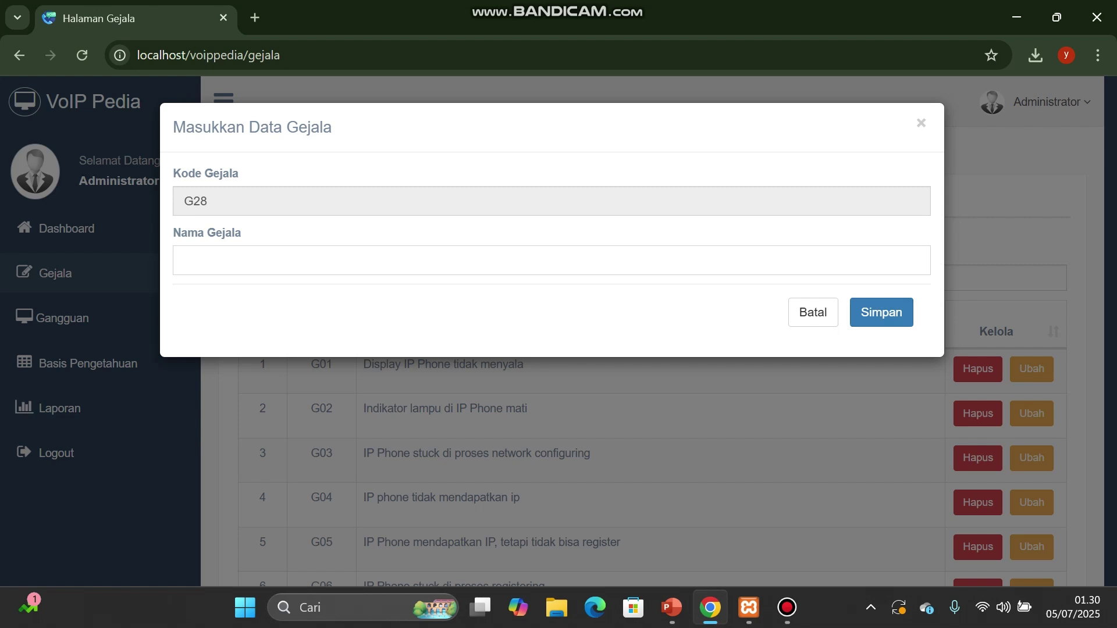
Step: Close the G28 add form, then open G01 for editing and cancel without changes
click(921, 123)
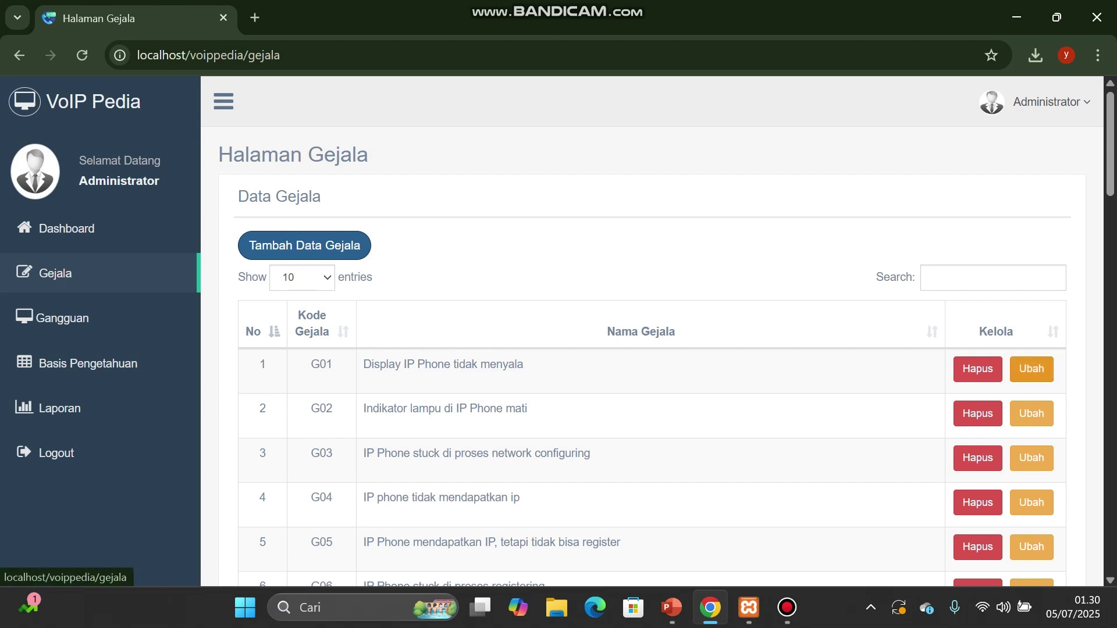
click(1032, 369)
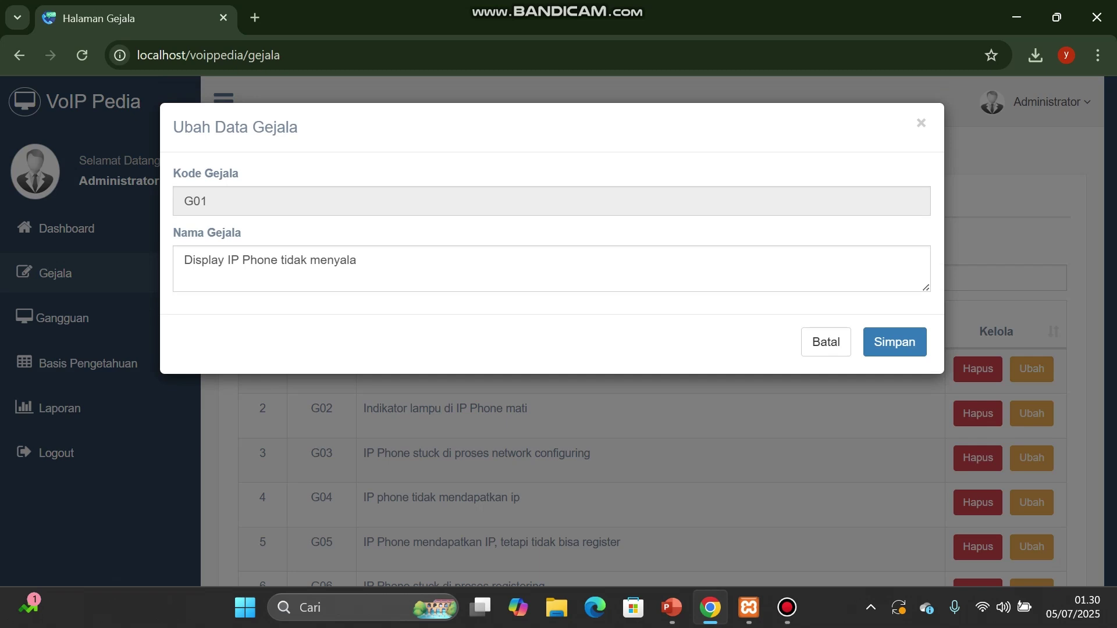
triple_click(356, 260)
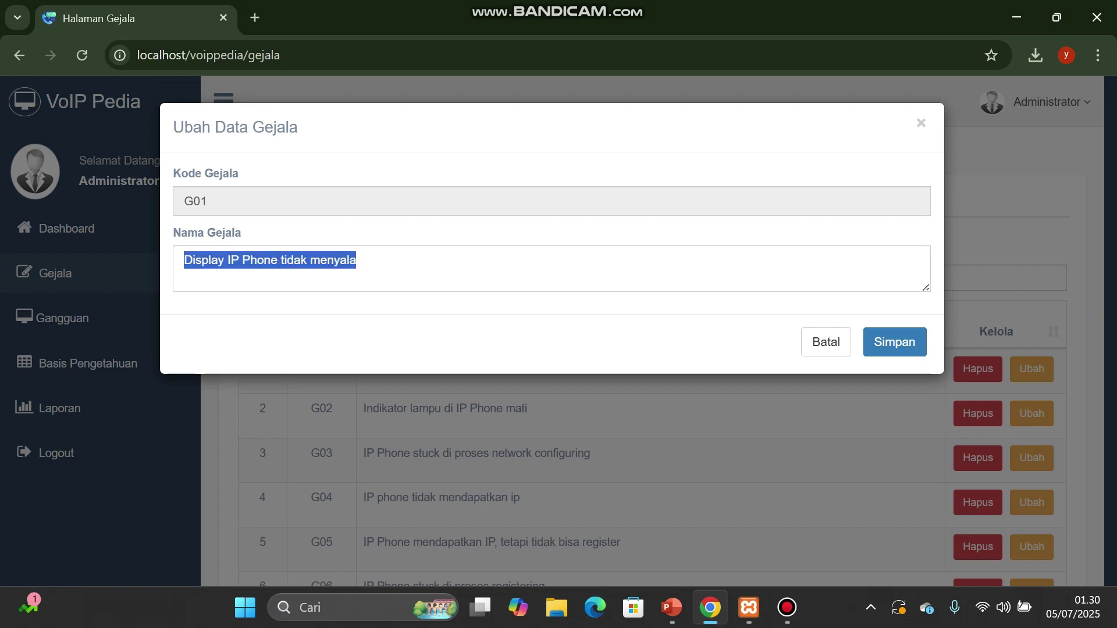
click(826, 342)
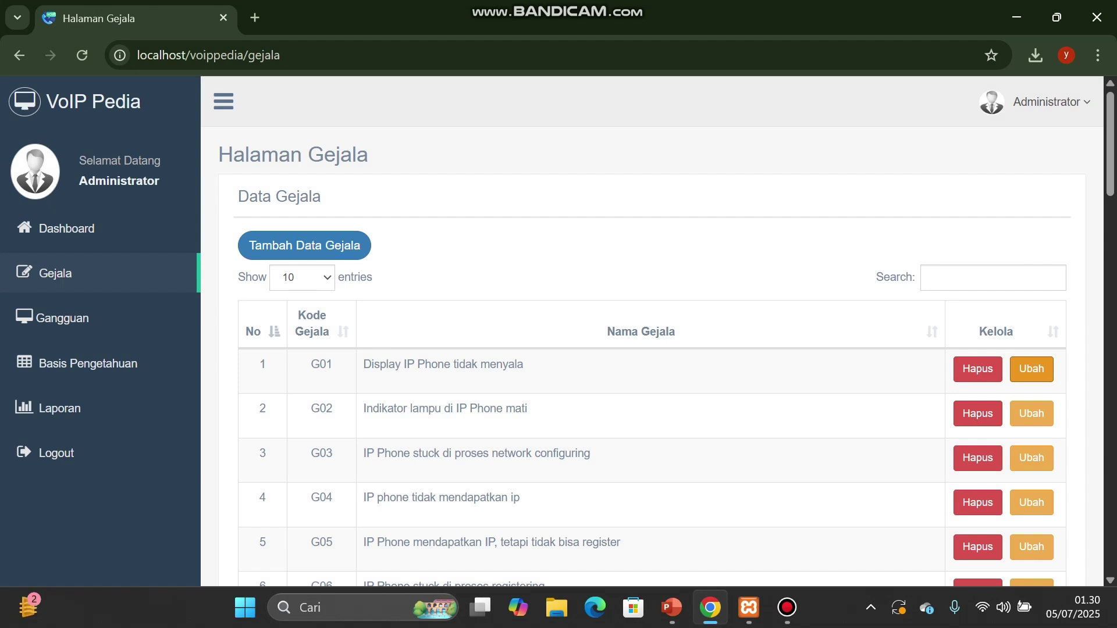
Step: Show 50 entries per page and scroll through symptoms G01 to G27 and back to the top
click(992, 278)
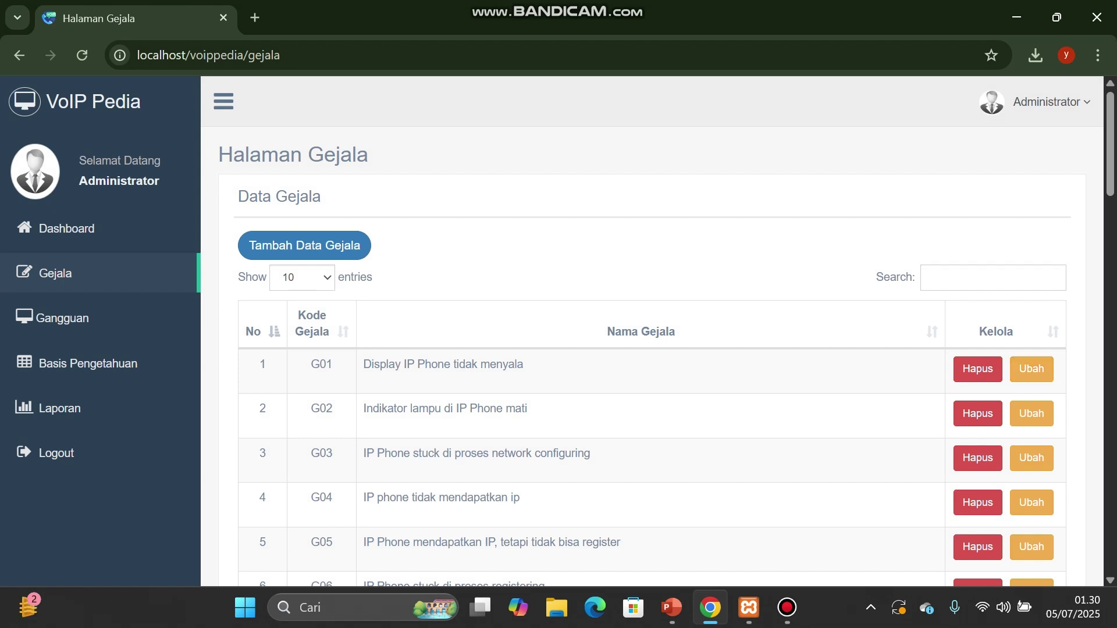
click(302, 278)
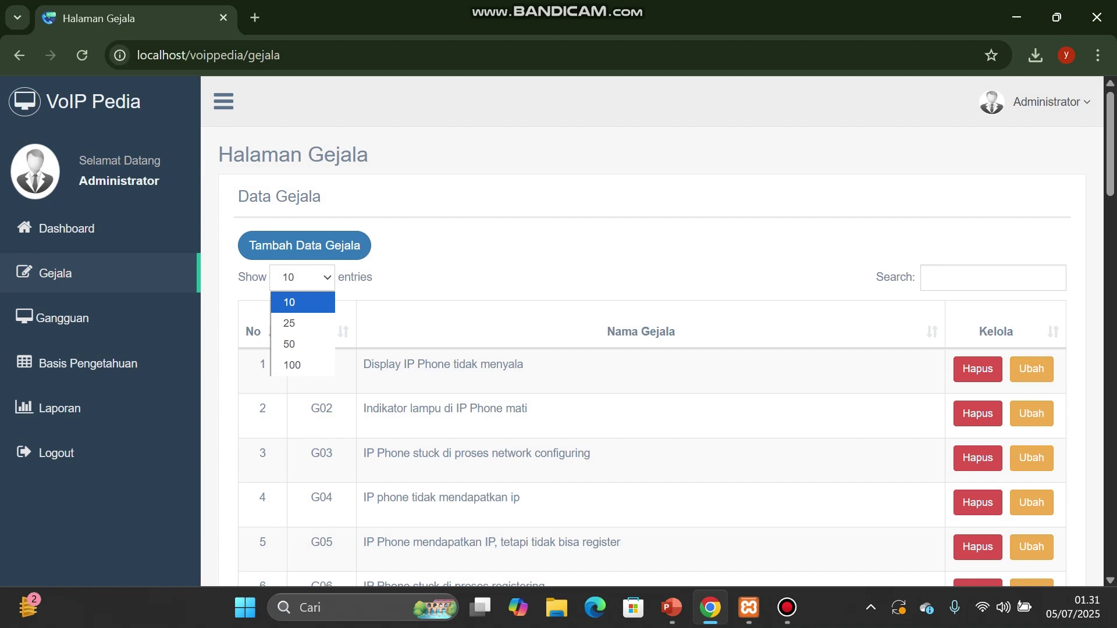
scroll(651, 331, down, 3)
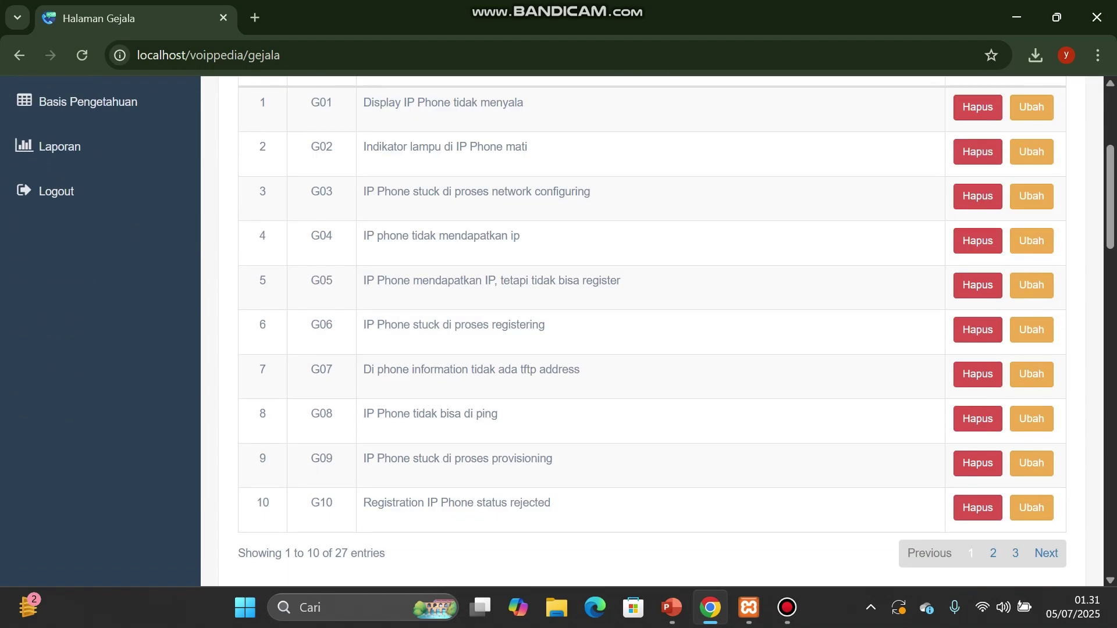
scroll(651, 331, up, 3)
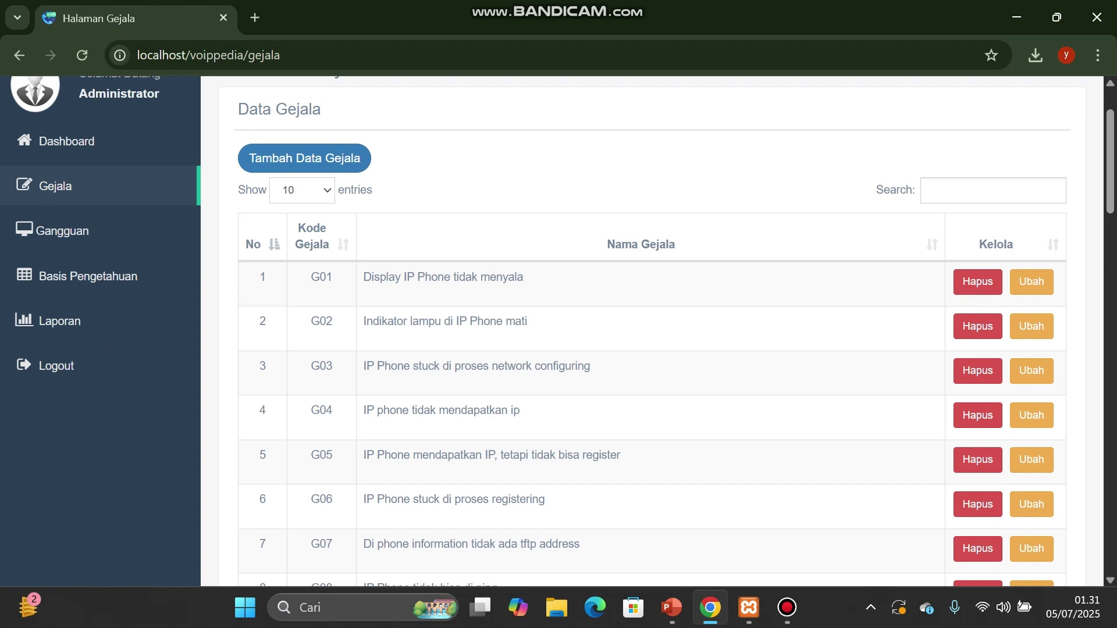
click(302, 190)
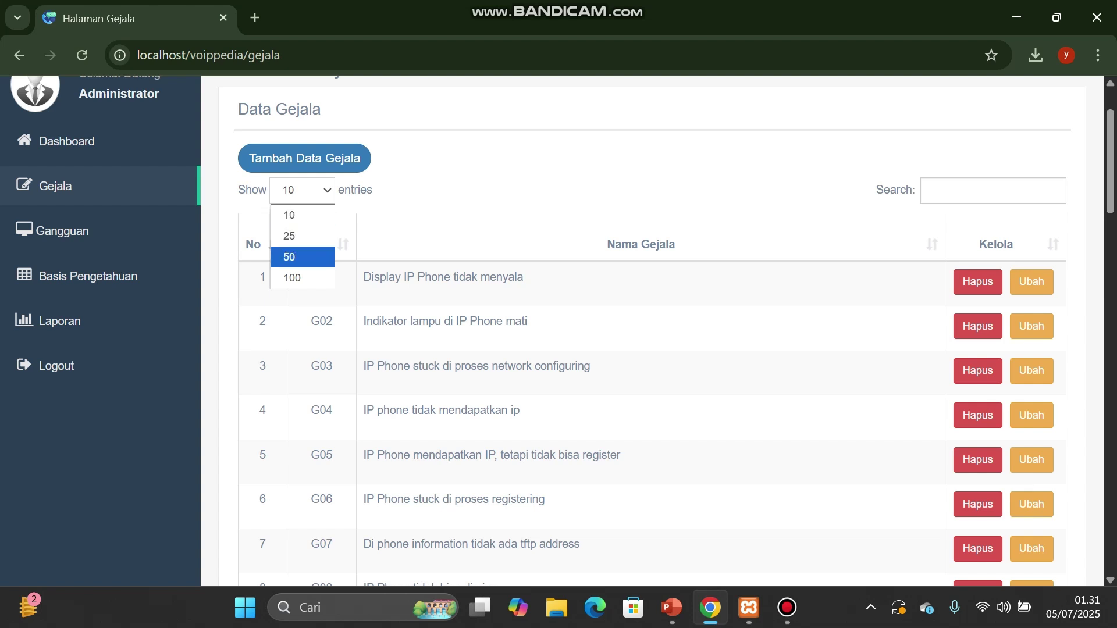
key(Return)
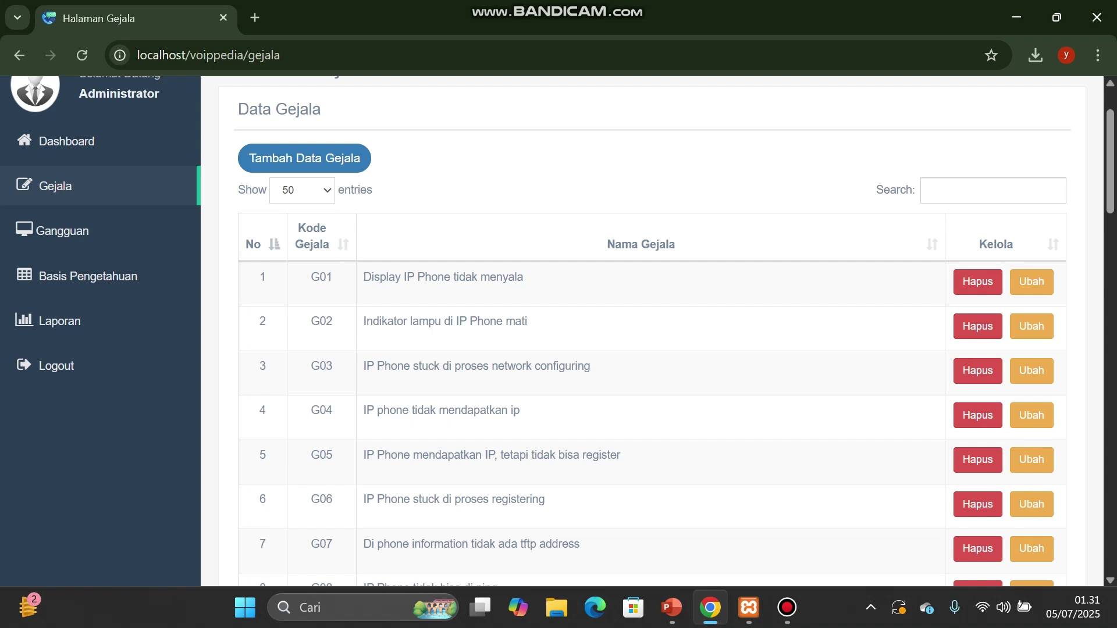
scroll(651, 332, down, 7)
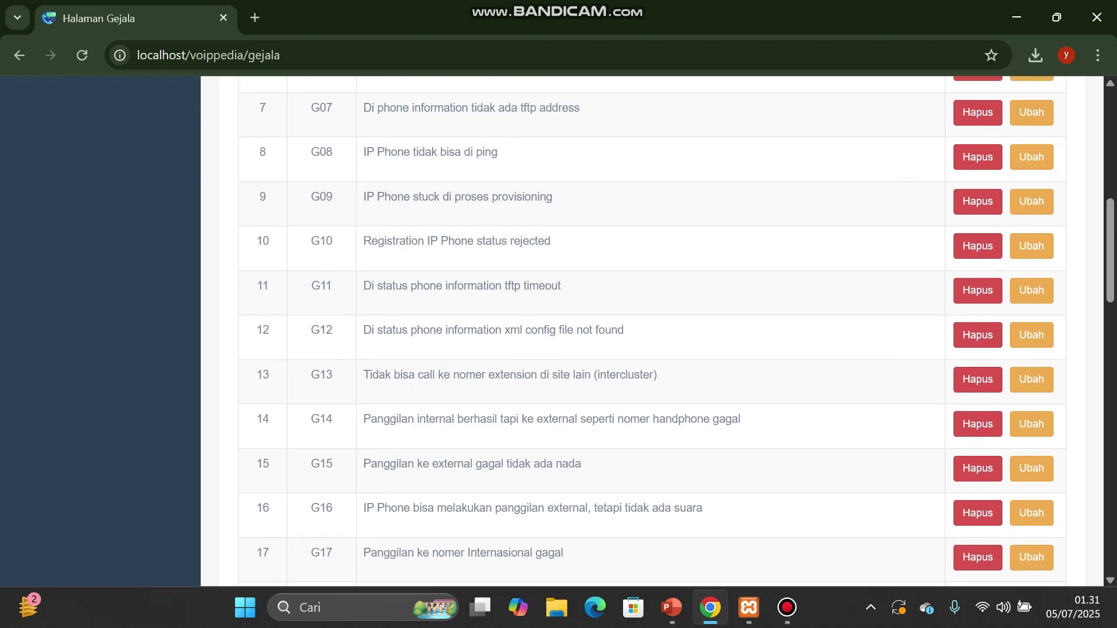
scroll(651, 331, down, 10)
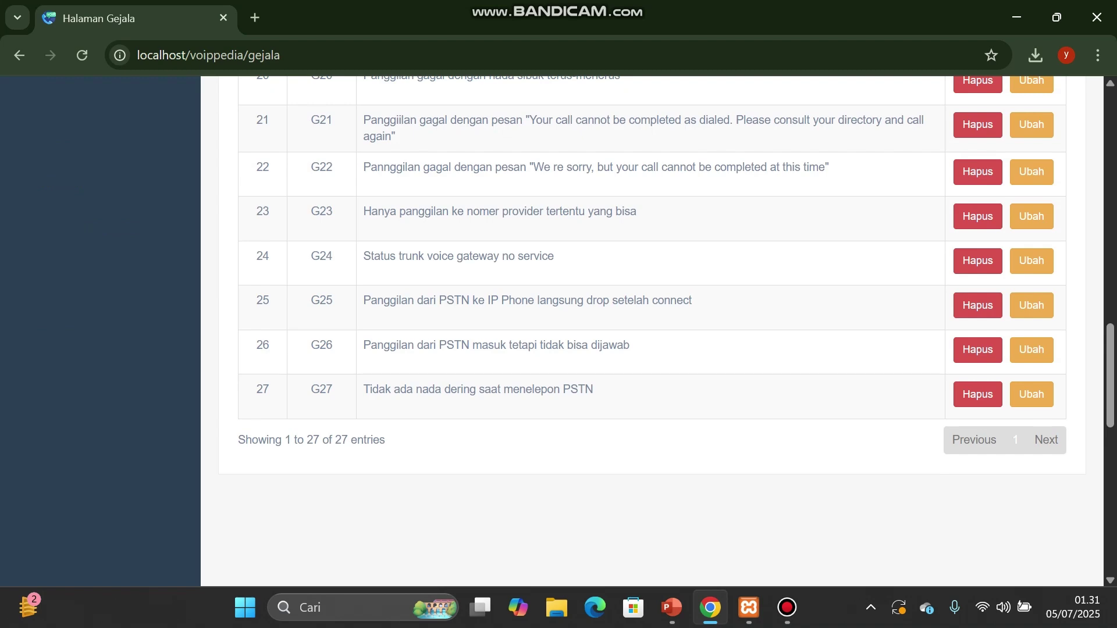
drag(238, 440, 252, 440)
scroll(651, 332, up, 15)
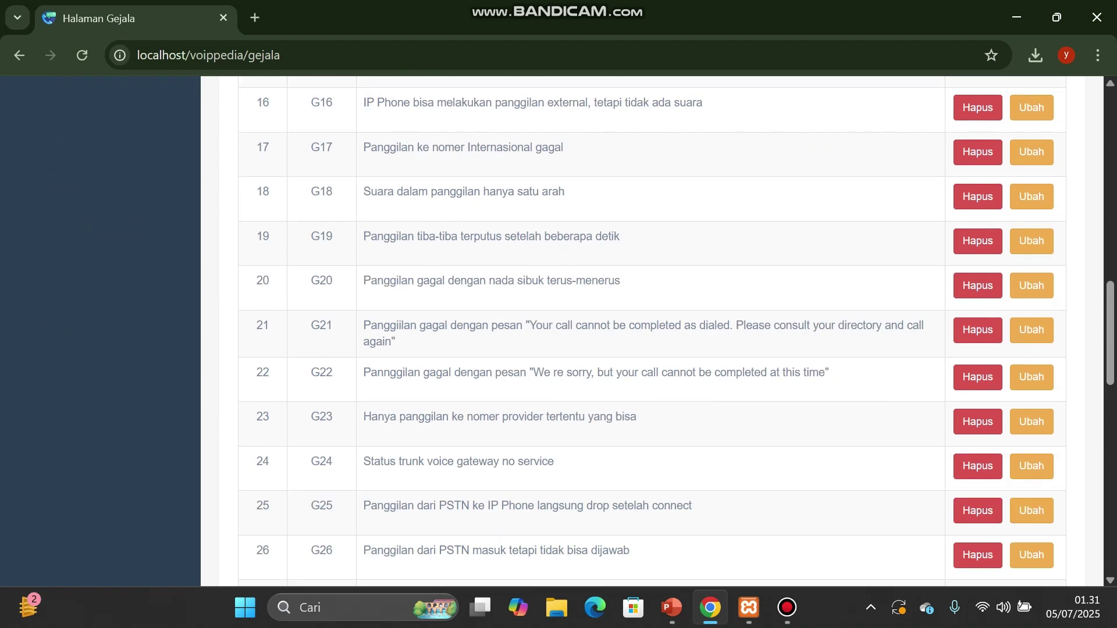
scroll(651, 332, up, 3)
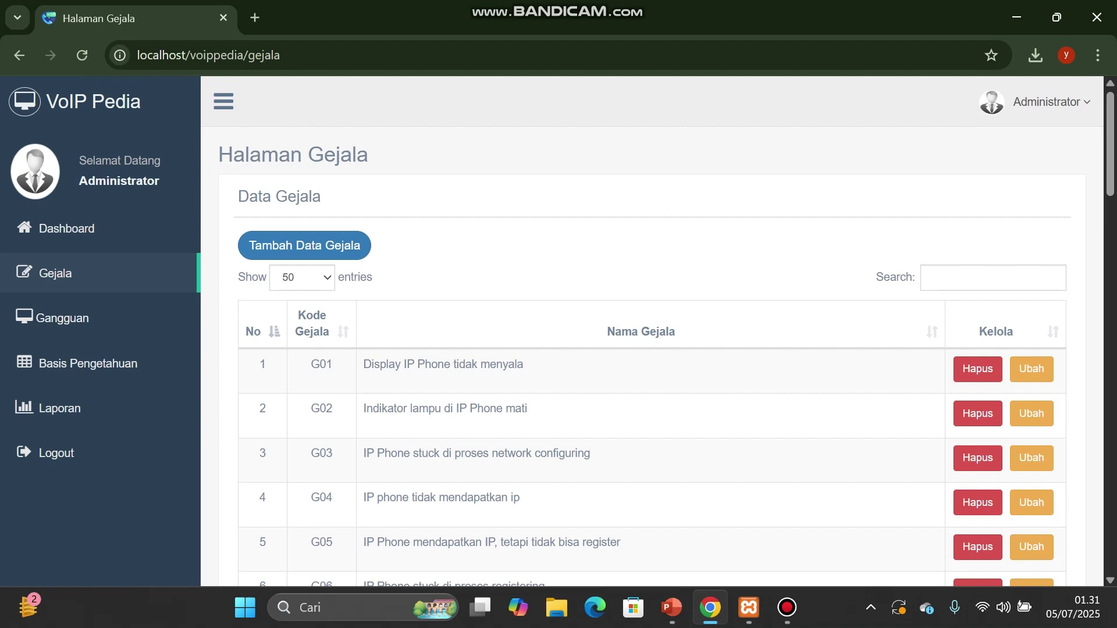
Step: Open the Gangguan page showing the Daftar Gangguan fault table from K01
click(27, 319)
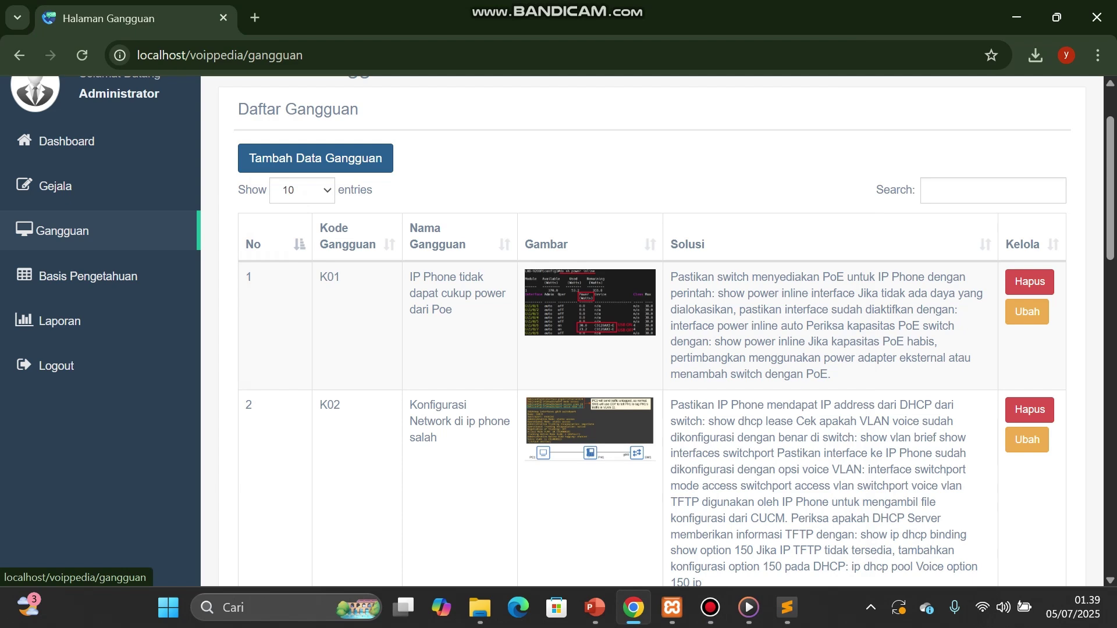
click(315, 157)
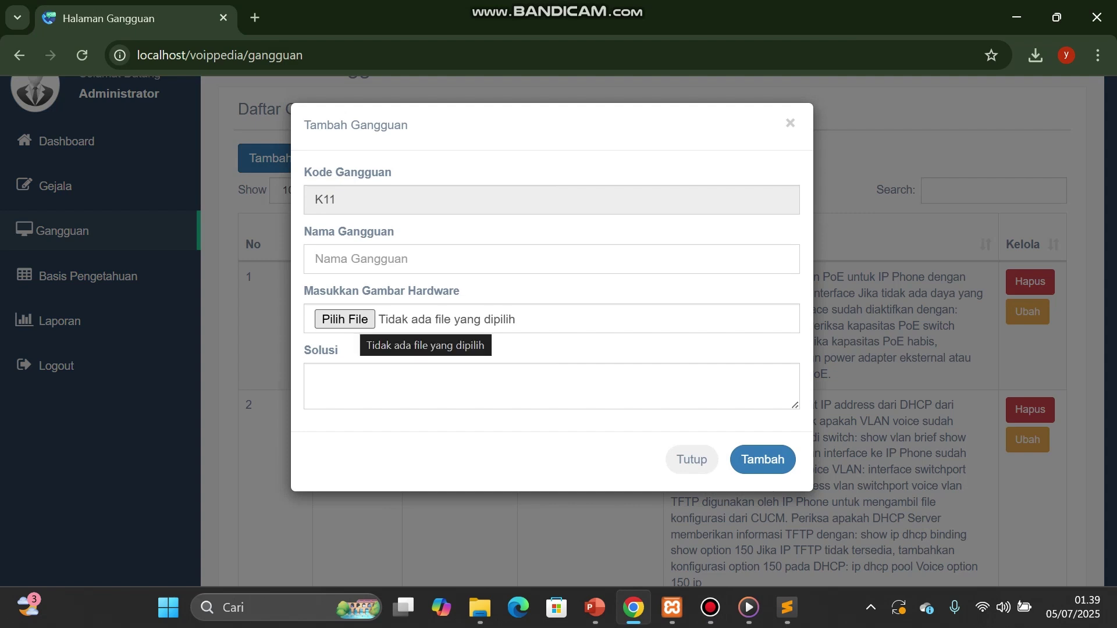
click(349, 377)
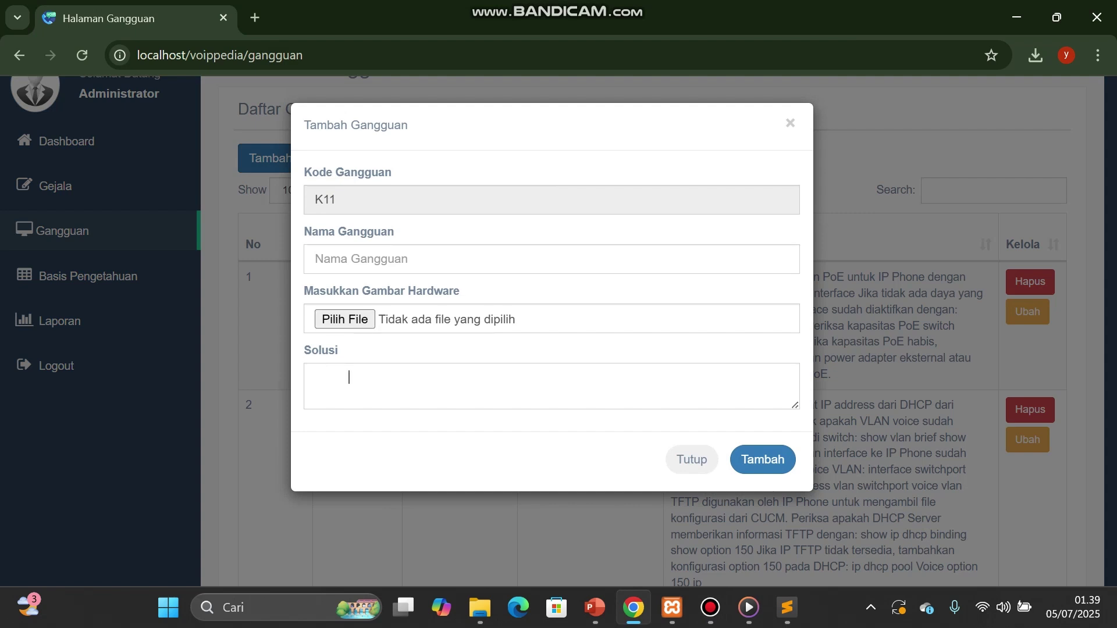
double_click(325, 199)
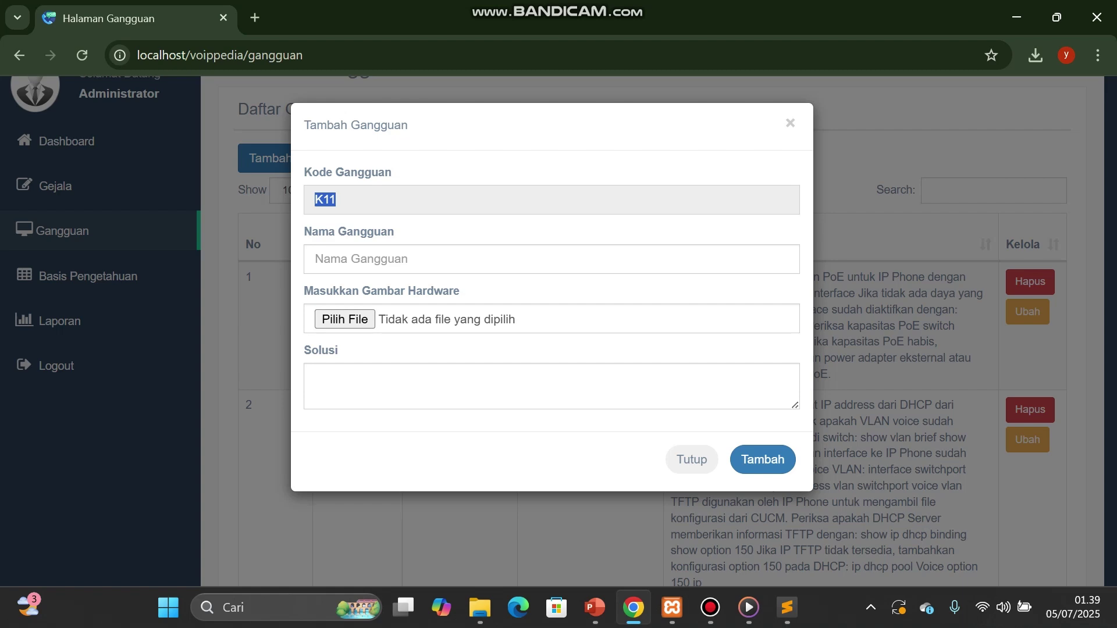
click(691, 460)
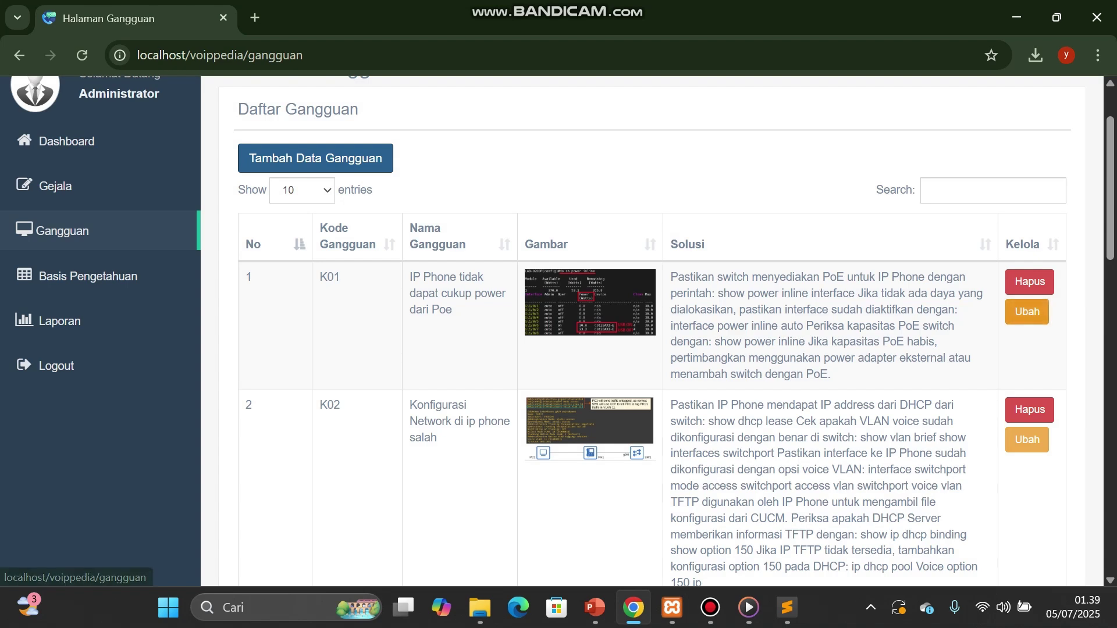
click(1027, 311)
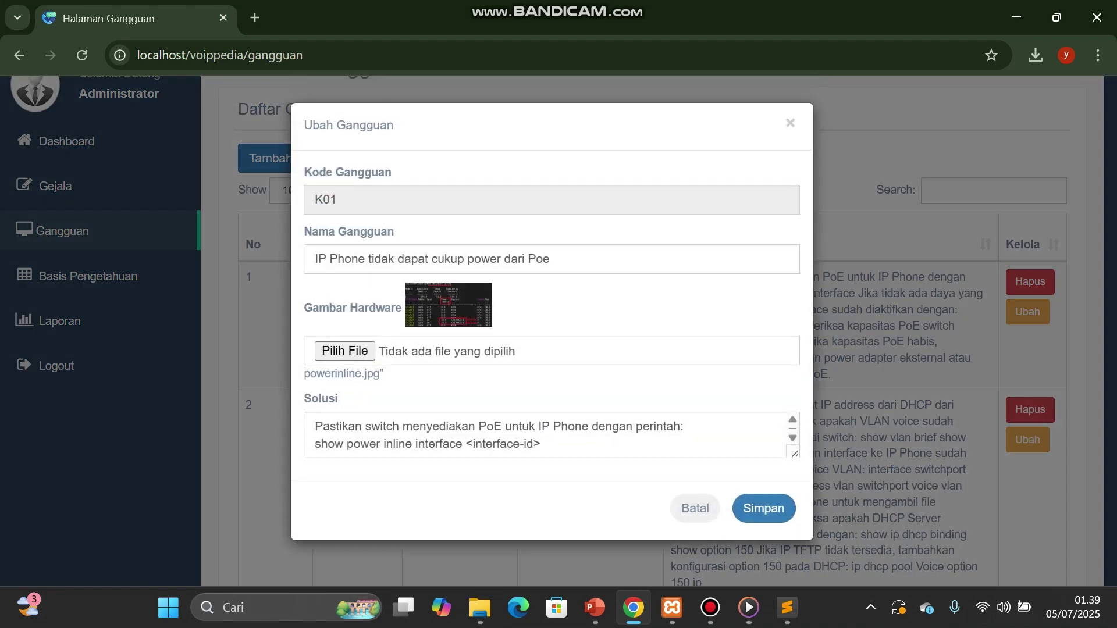
triple_click(549, 259)
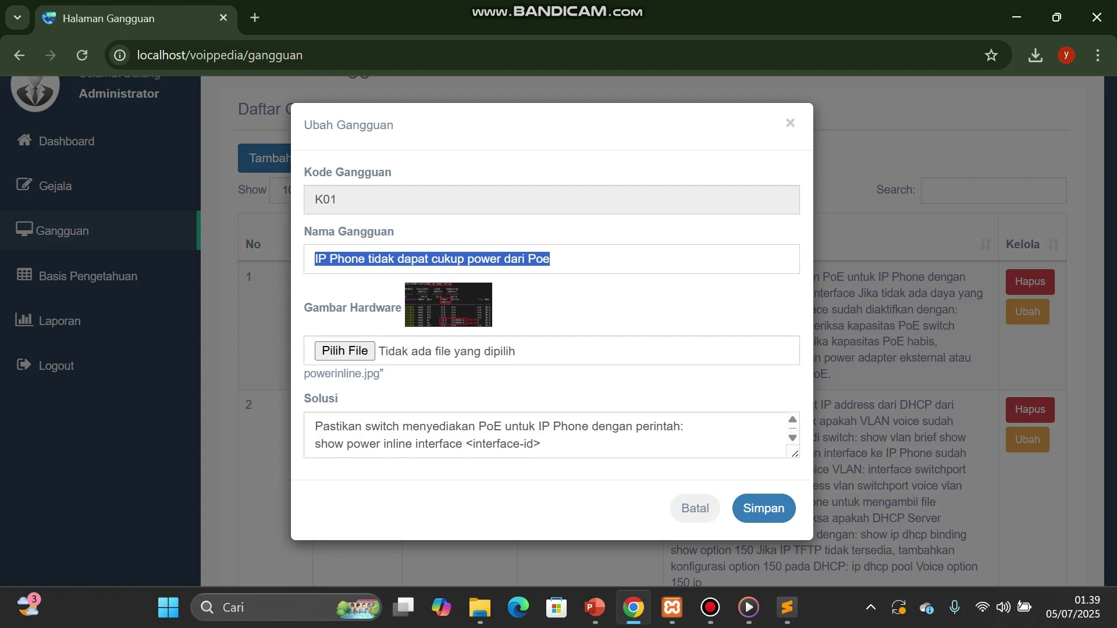
scroll(547, 435, down, 5)
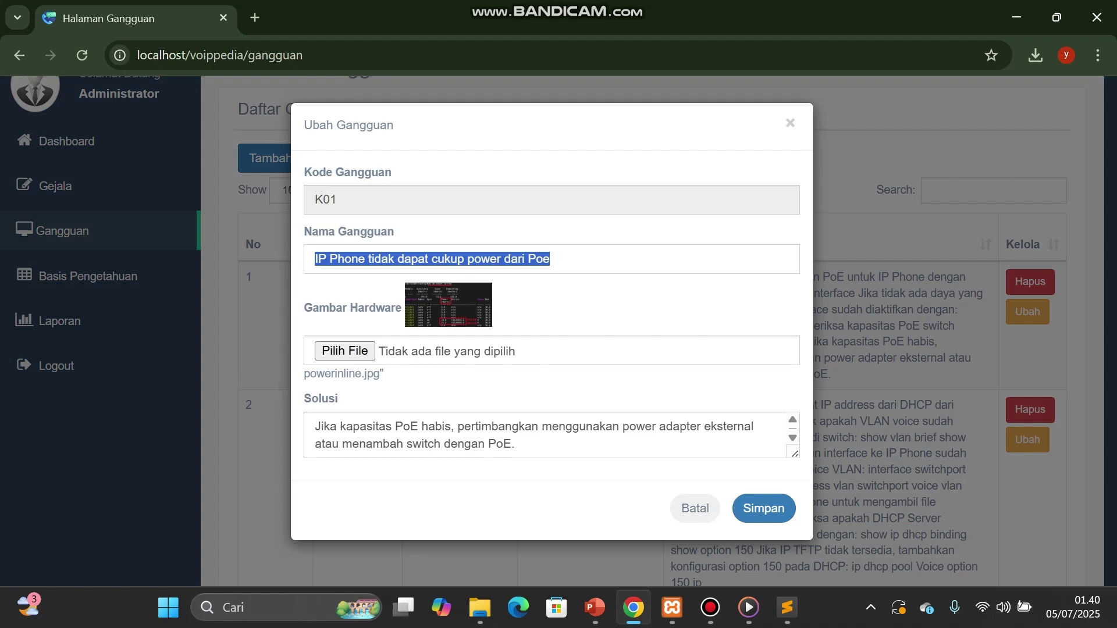
click(695, 508)
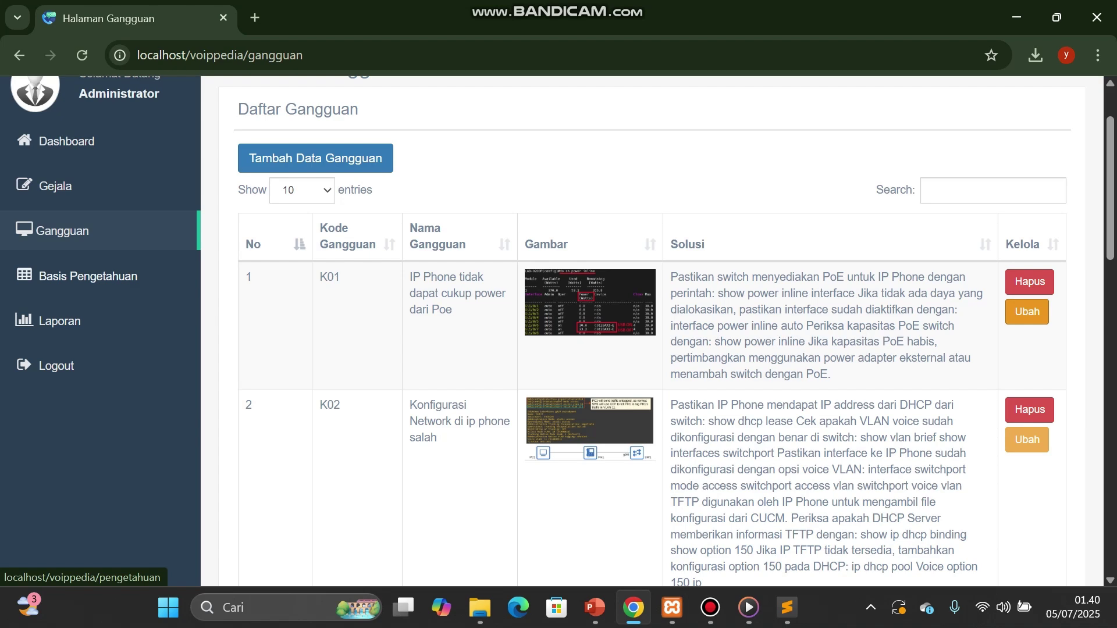
Step: Open the Basis Pengetahuan page and draft a new rule pairing fault K01 with symptom G01
click(88, 276)
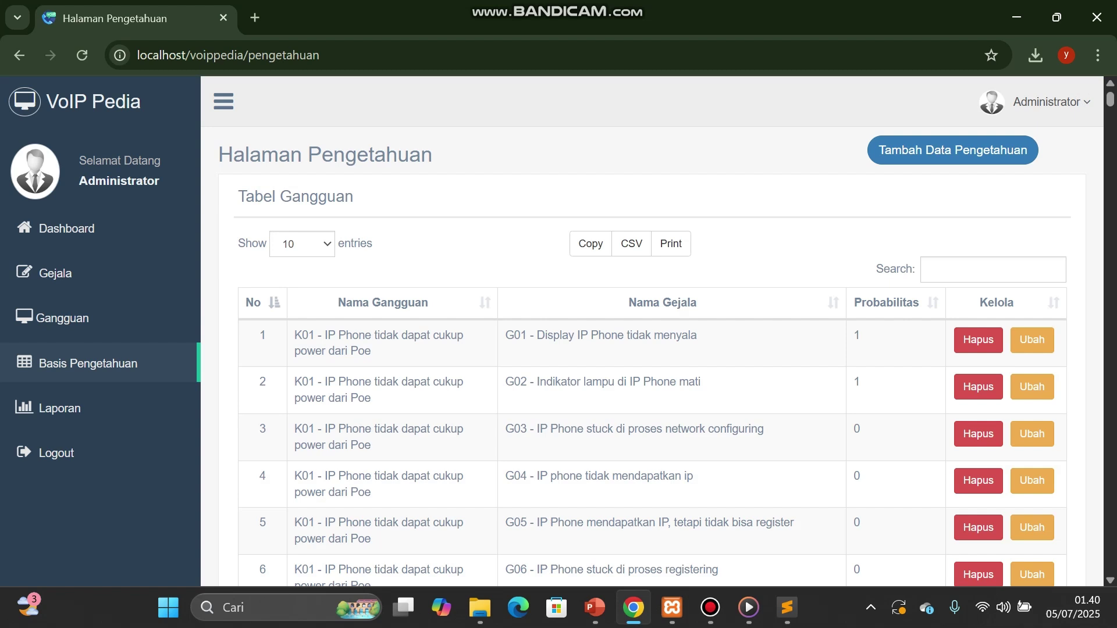
click(952, 150)
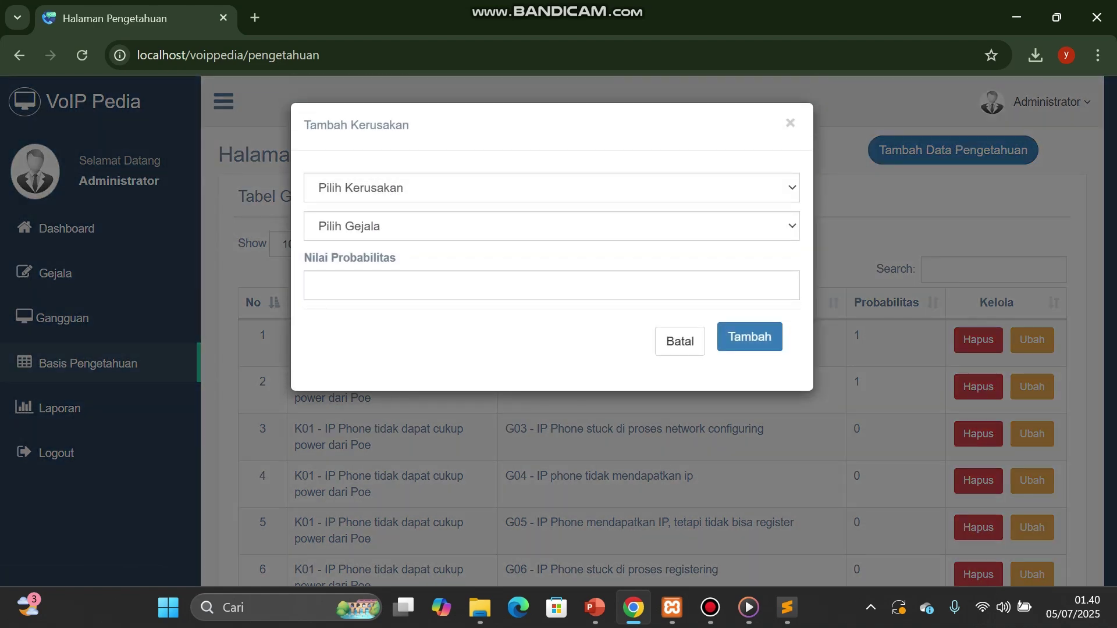
click(552, 188)
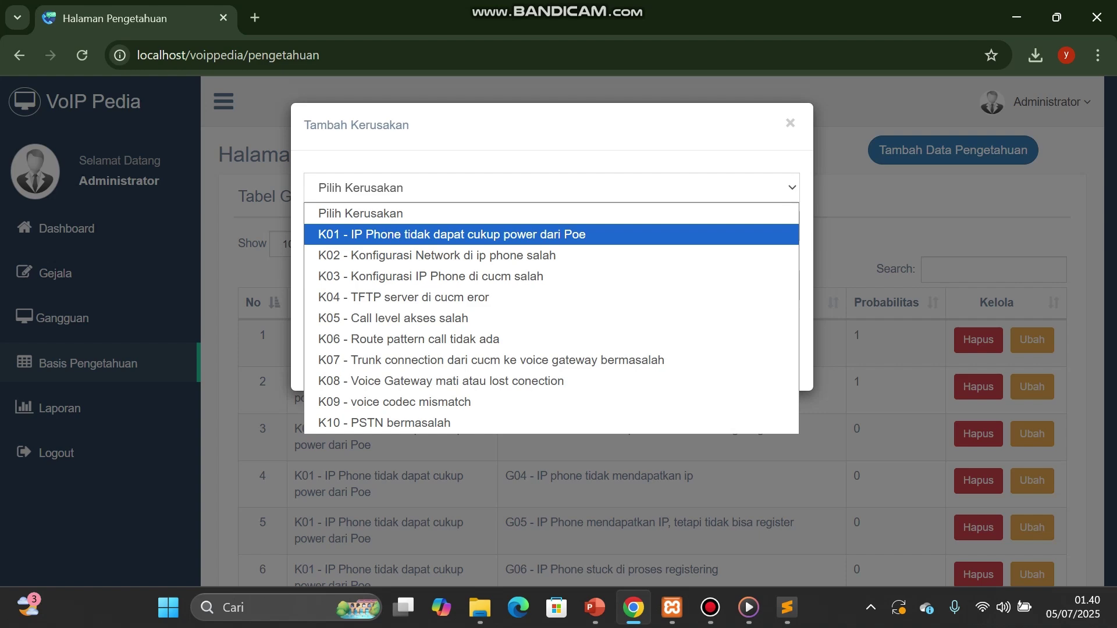
key(Return)
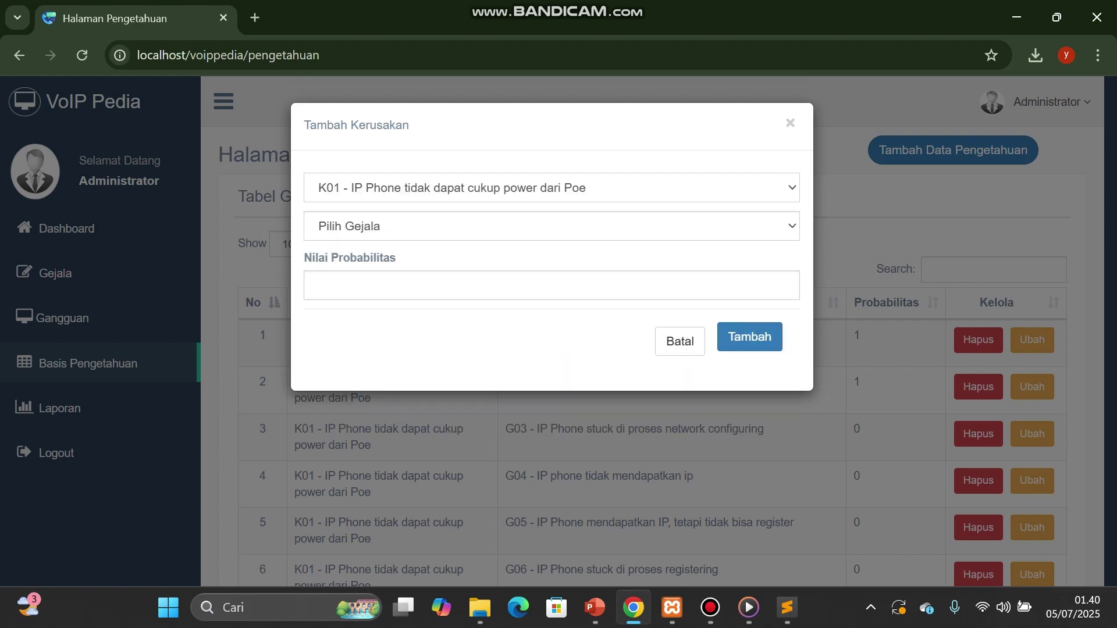
click(552, 226)
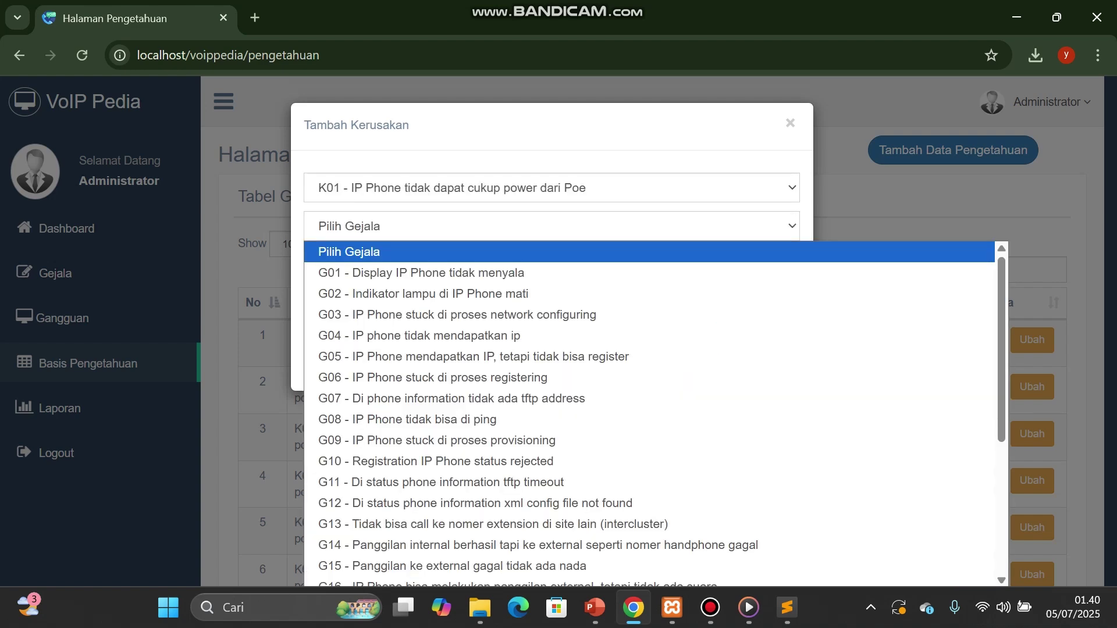
key(Down)
key(Return)
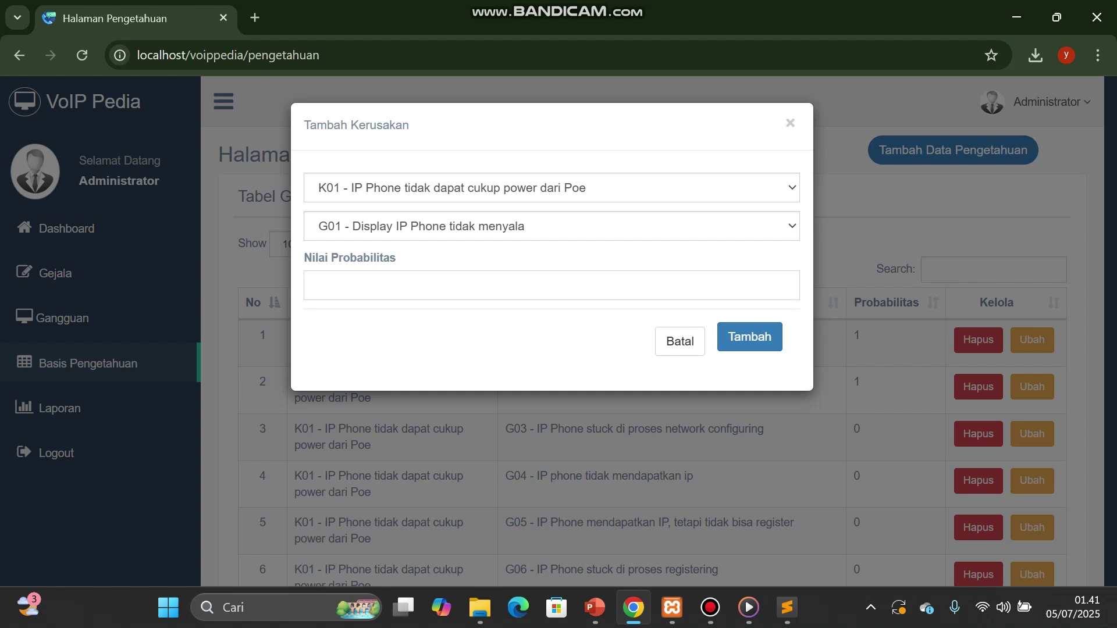
Step: Recheck the K01 fault choice and probability field, then cancel the new rule with Batal
click(551, 188)
click(551, 188)
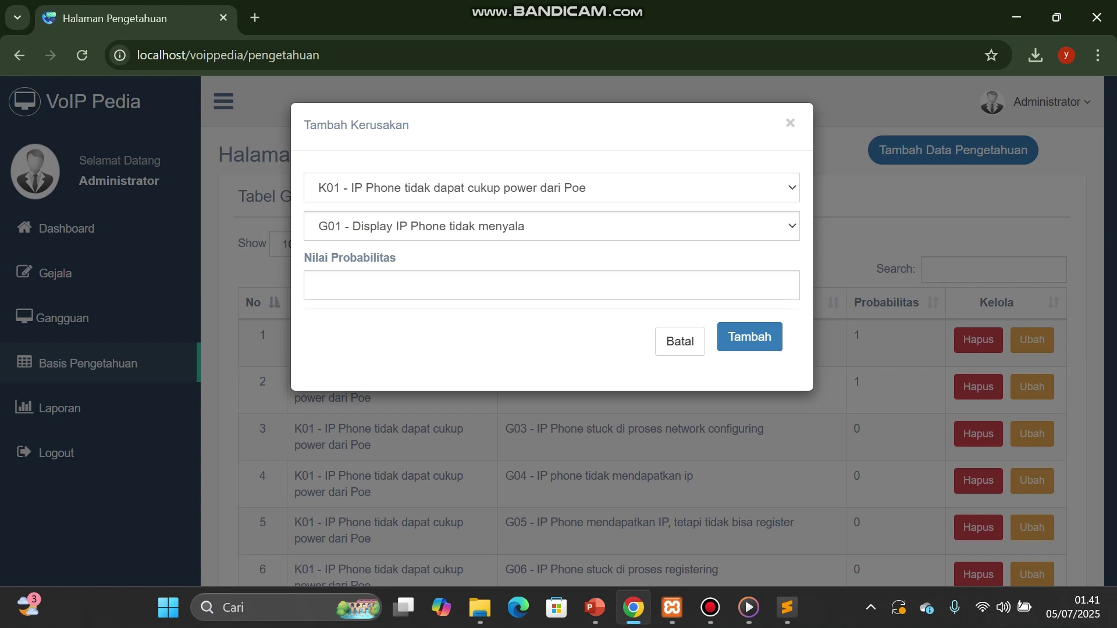
click(551, 285)
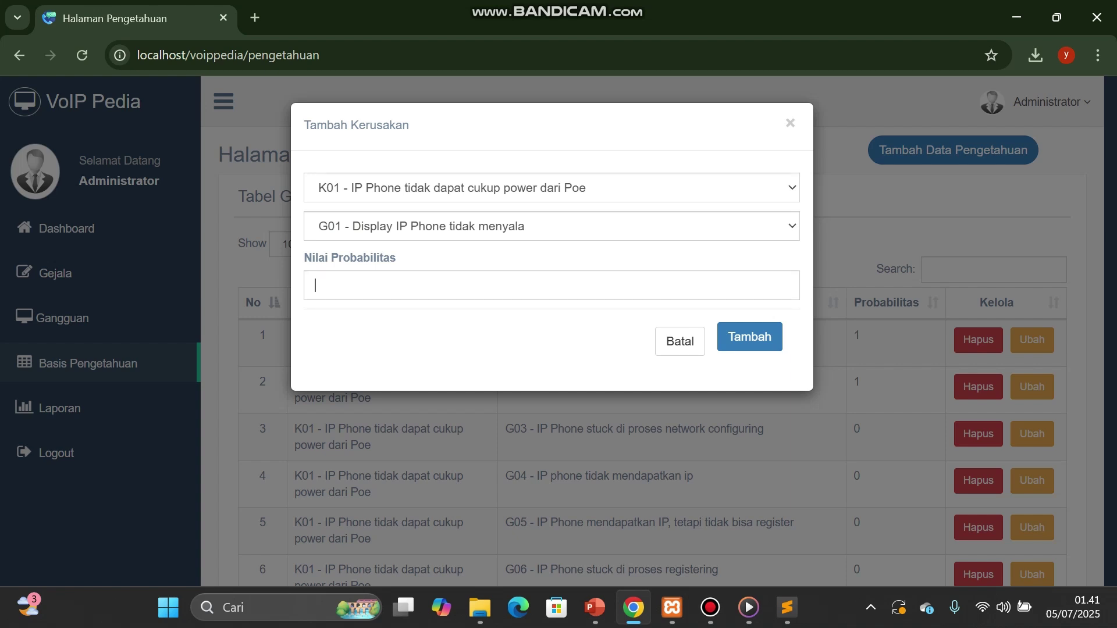
click(680, 341)
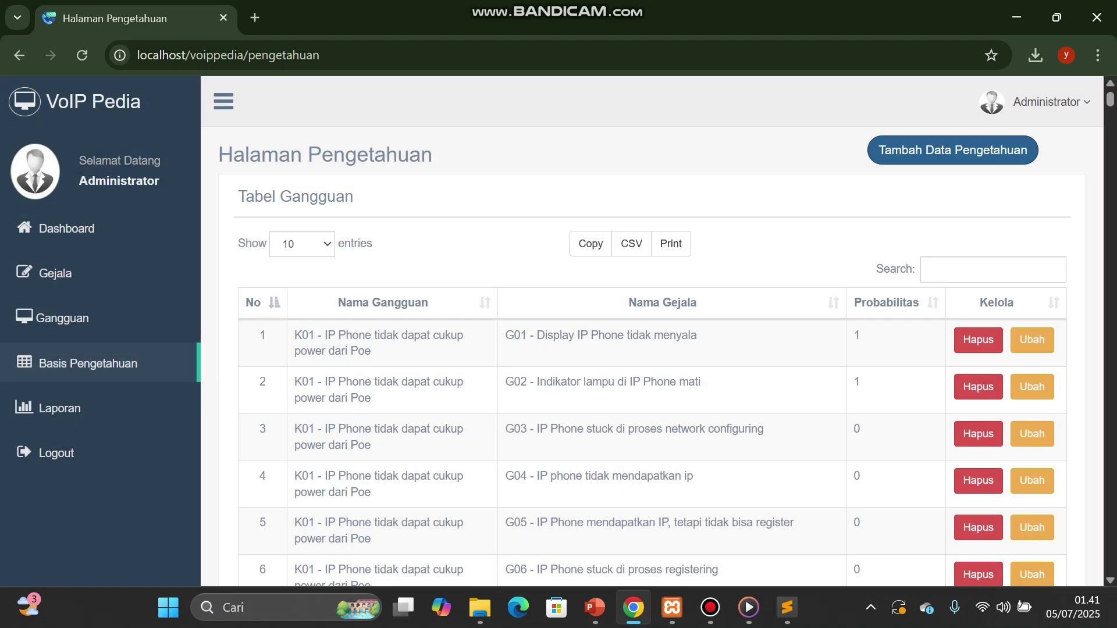
Step: Open the Laporan page listing the dated diagnosis reports
click(60, 408)
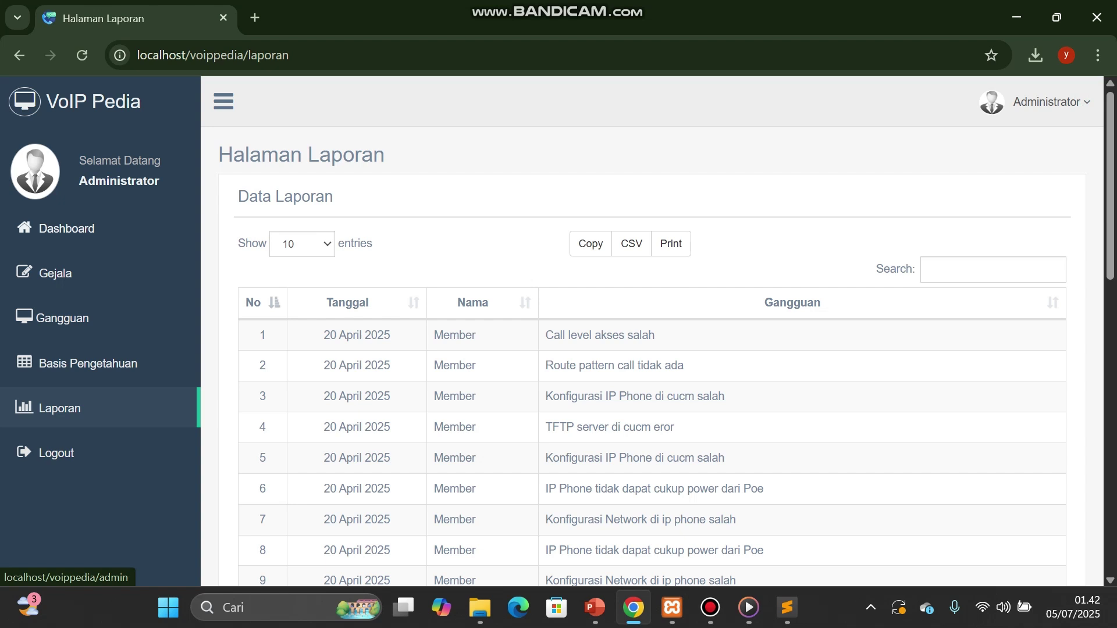
Step: Go back to the admin Dashboard with its 27 symptoms, 10 faults, 269 rules and 33 reports
click(66, 228)
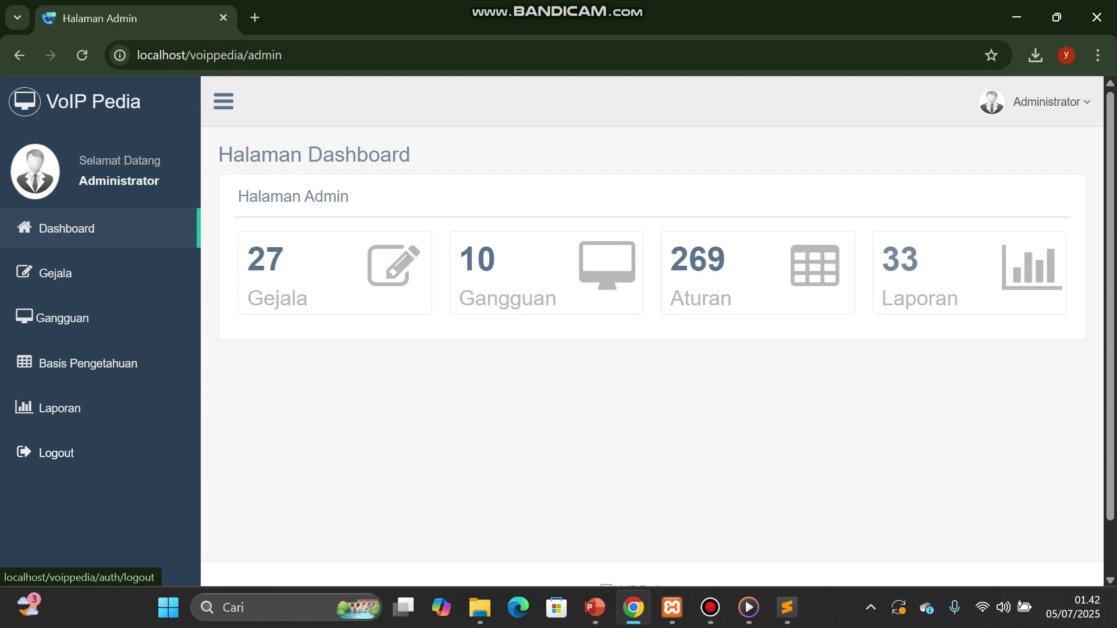
Step: Log out of the administrator account, accepting the 'Yakin Keluar?' confirmation
click(56, 453)
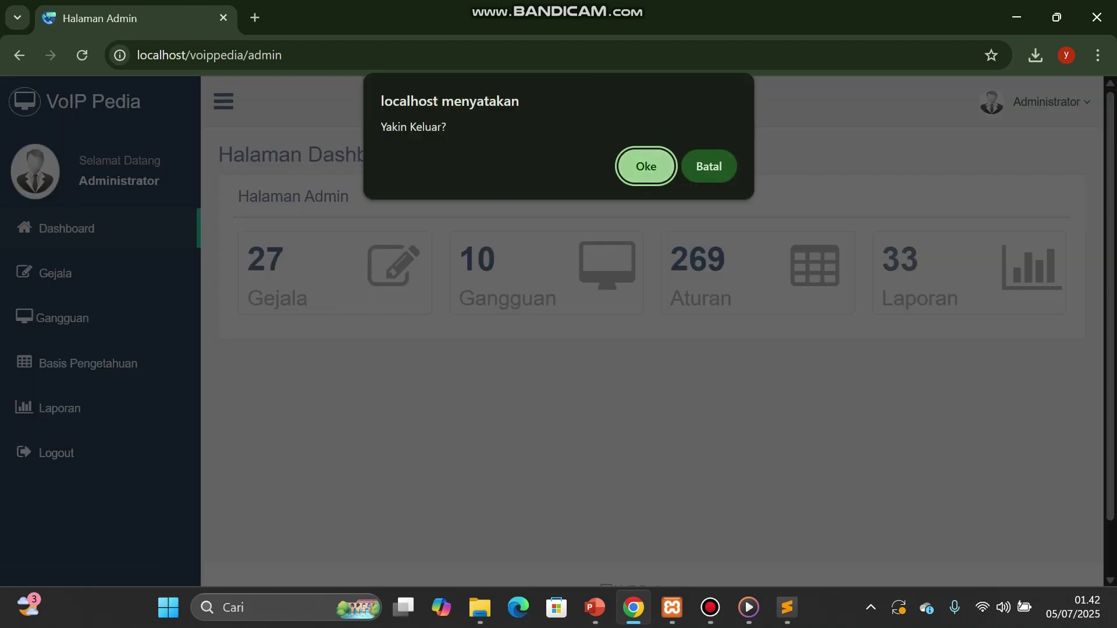
key(Return)
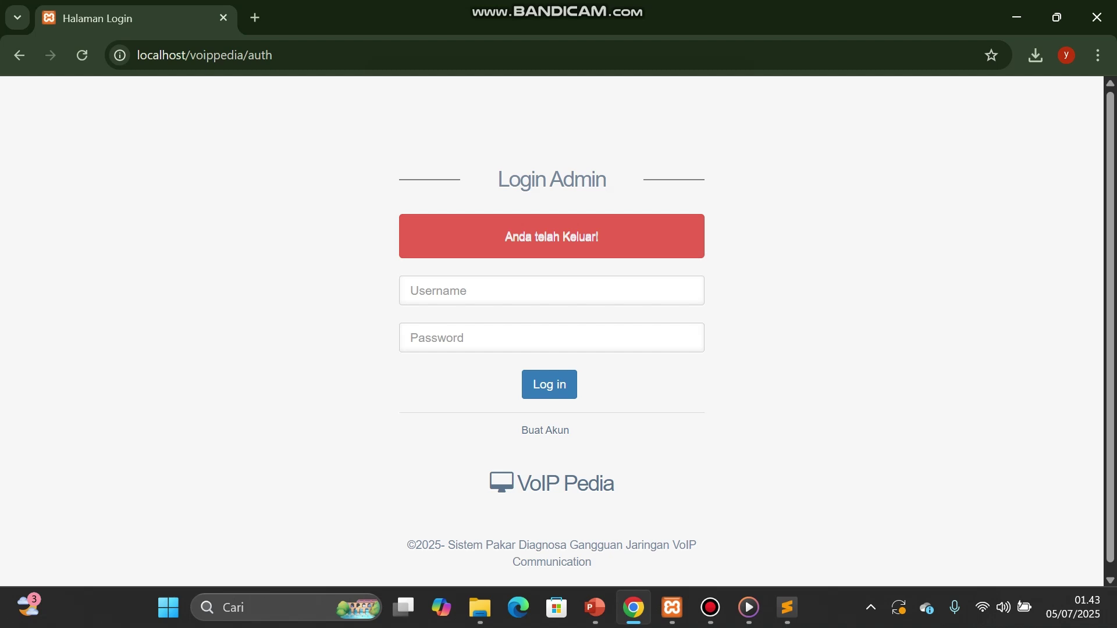
Step: Sign in as 'member' with the account password, dismissing Chrome's password warning, and view the welcome page
click(552, 291)
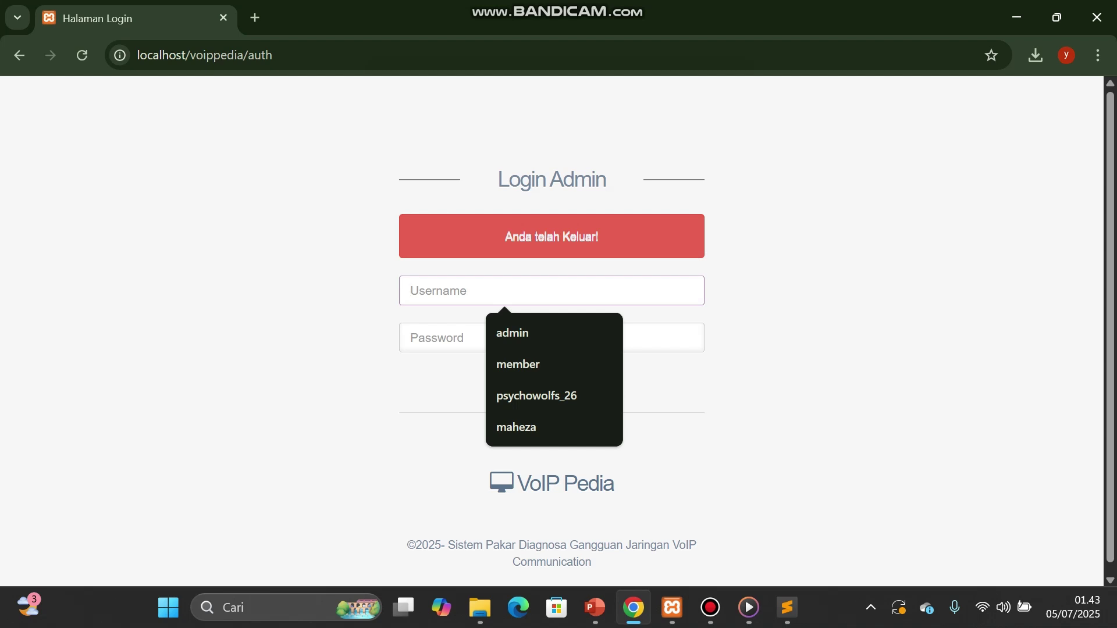
text(member)
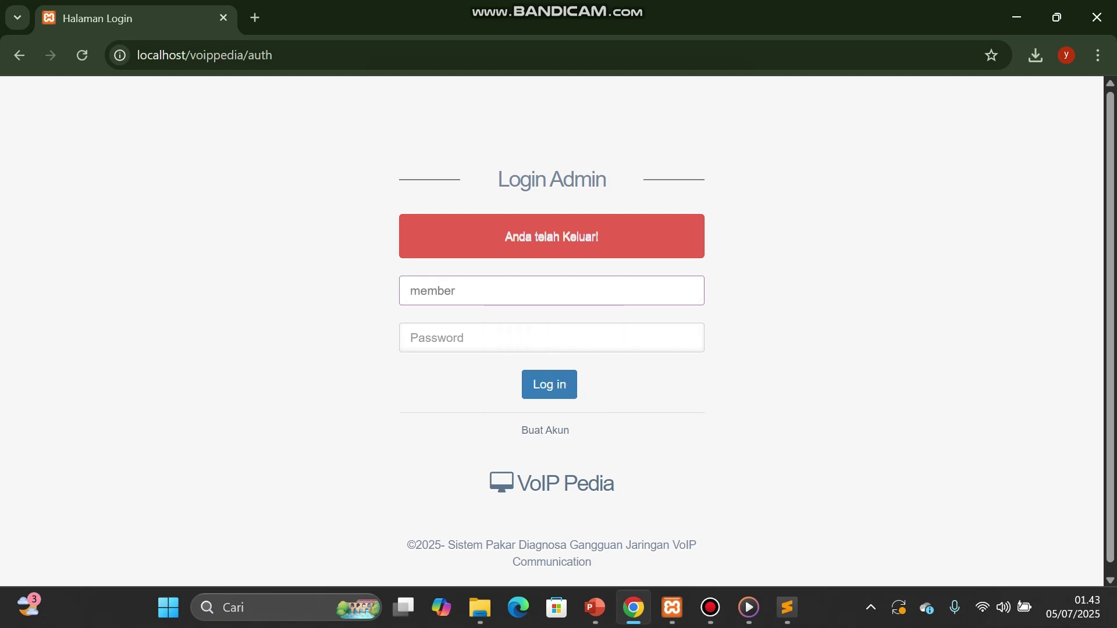
key(Tab)
text(member)
key(Return)
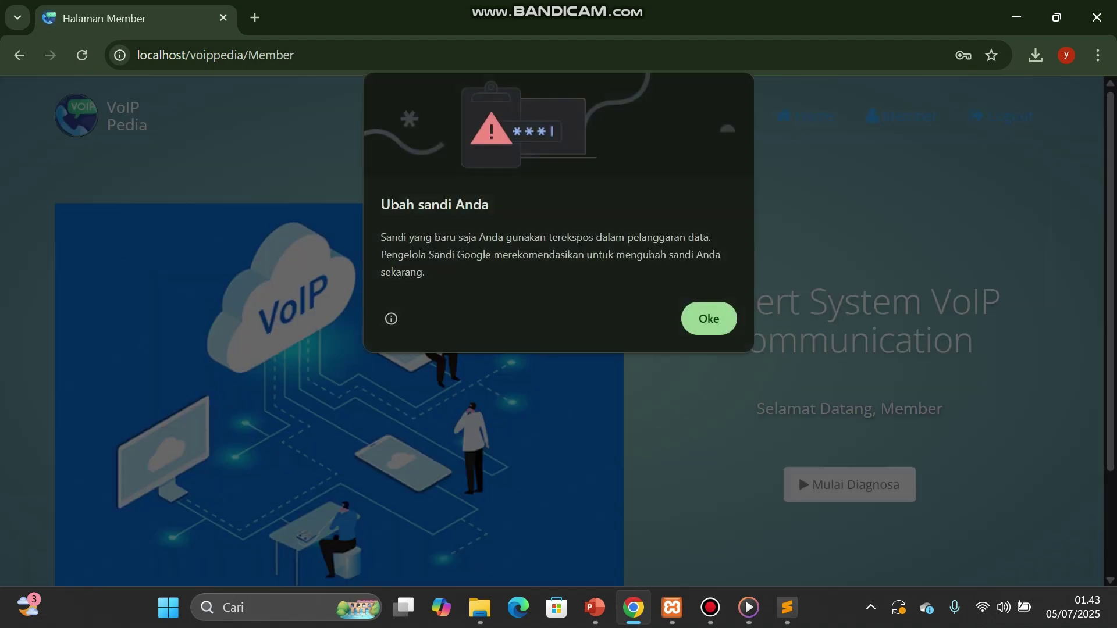
key(Return)
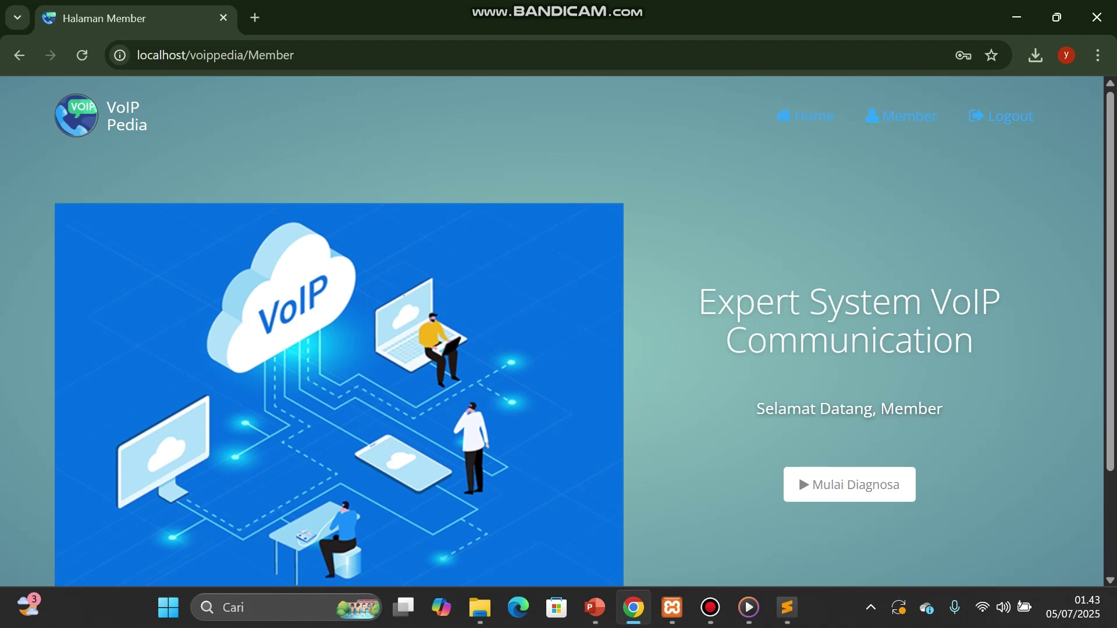
scroll(558, 330, down, 2)
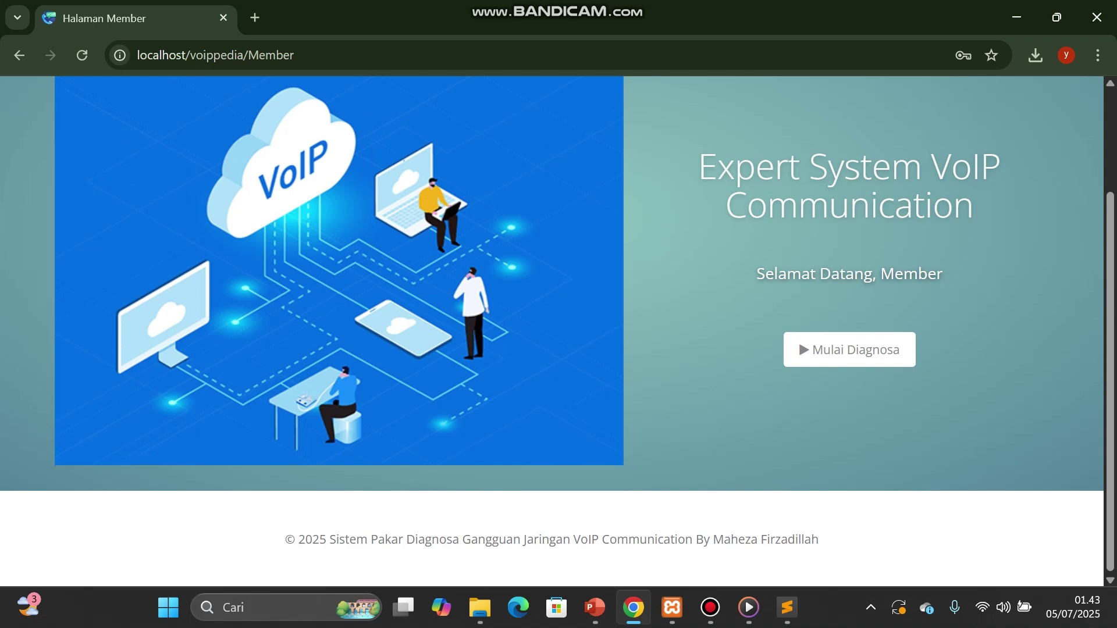
scroll(798, 340, up, 3)
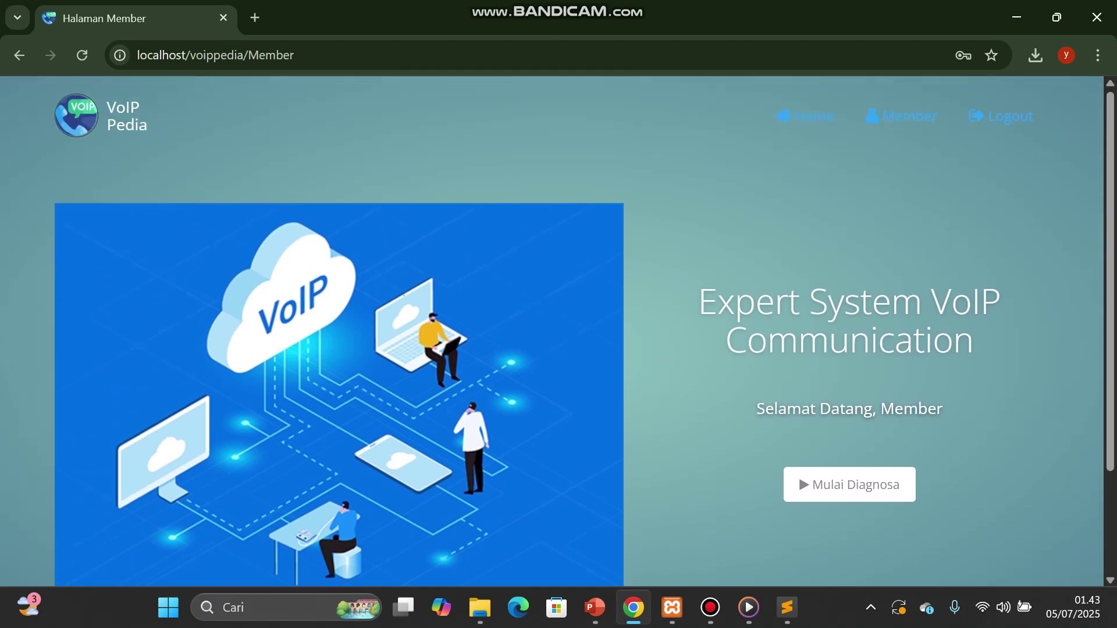
scroll(849, 484, down, 3)
scroll(849, 485, up, 3)
Step: Start a diagnosis with Mulai Diagnosa and tick symptoms G01 and G02
click(850, 484)
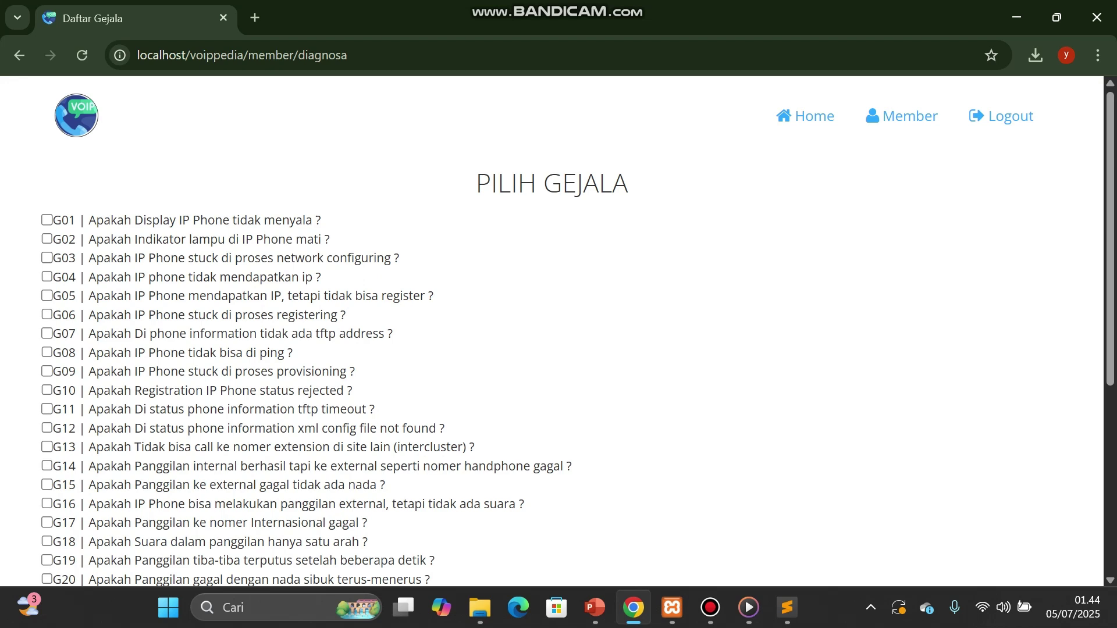
right_click(527, 432)
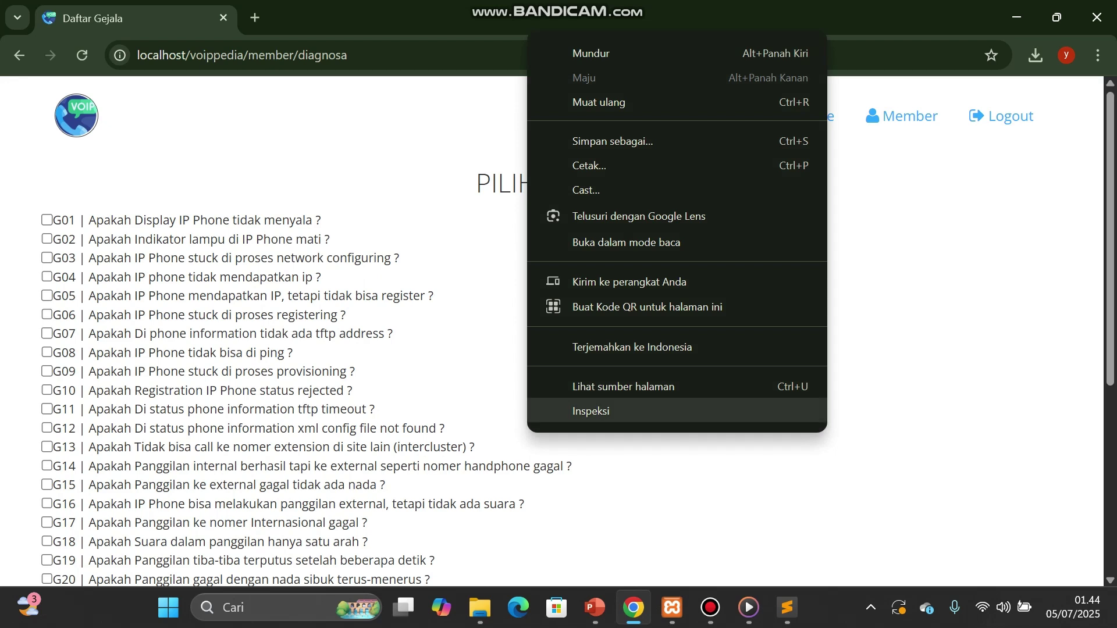
key(Escape)
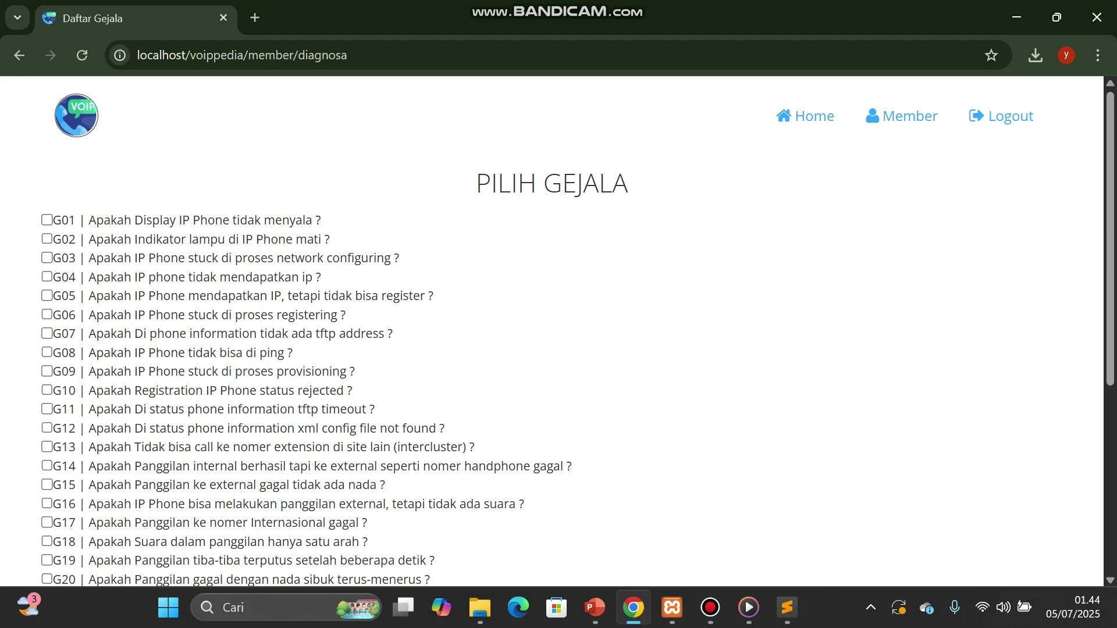
click(47, 220)
click(47, 239)
scroll(558, 332, down, 5)
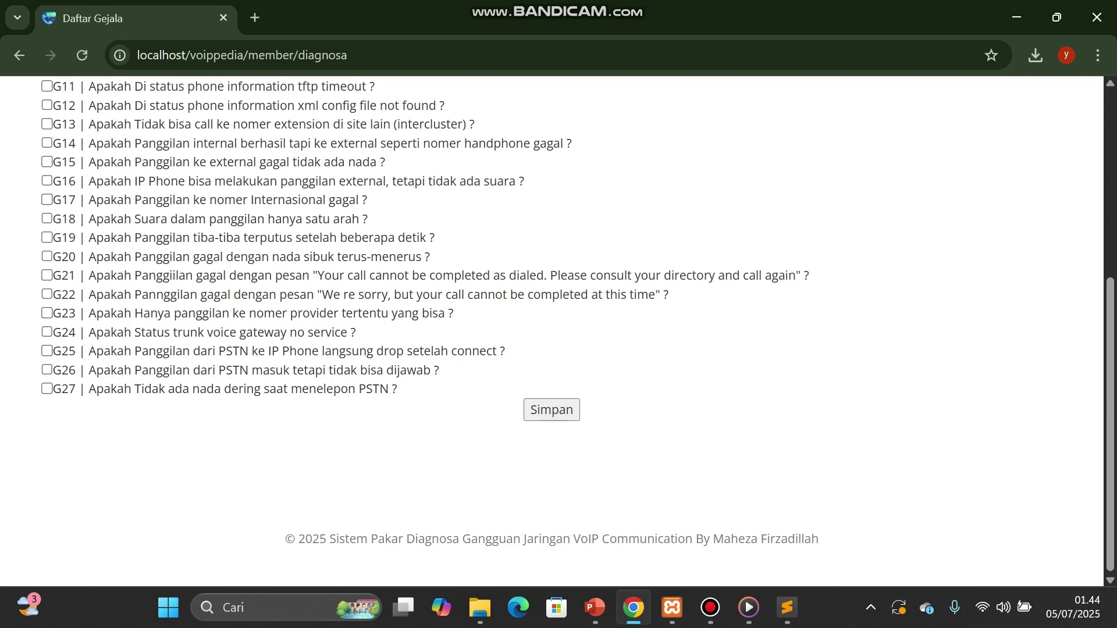
Step: Save the symptoms and review the 'IP Phone tidak dapat cukup power dari Poe' result and its PoE solution
click(551, 410)
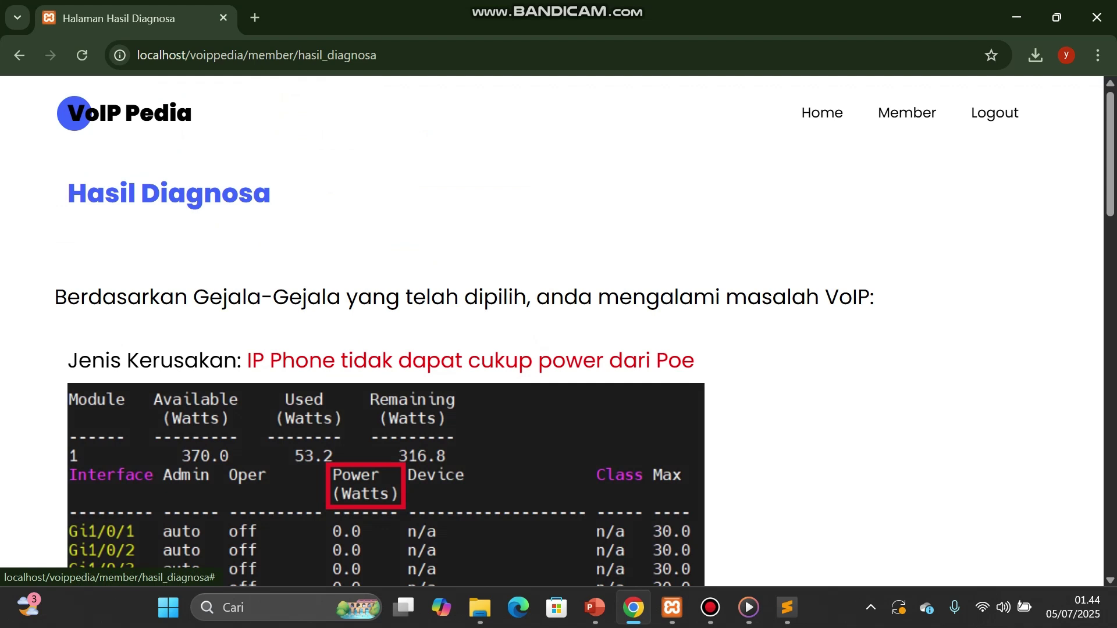
drag(251, 360, 694, 360)
scroll(694, 360, down, 4)
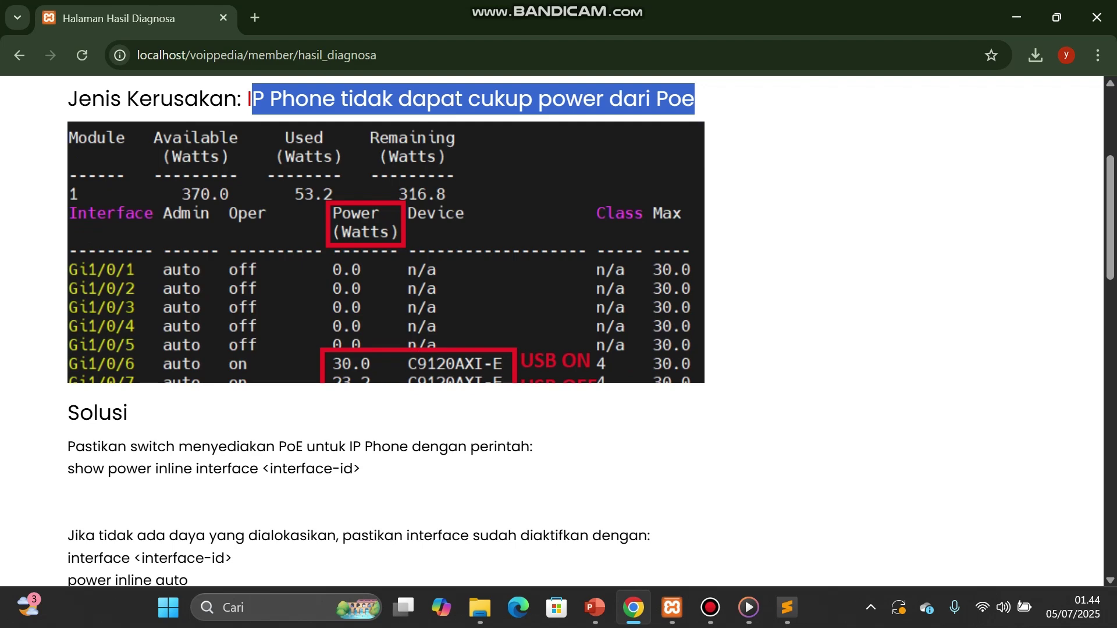
right_click(317, 208)
click(317, 208)
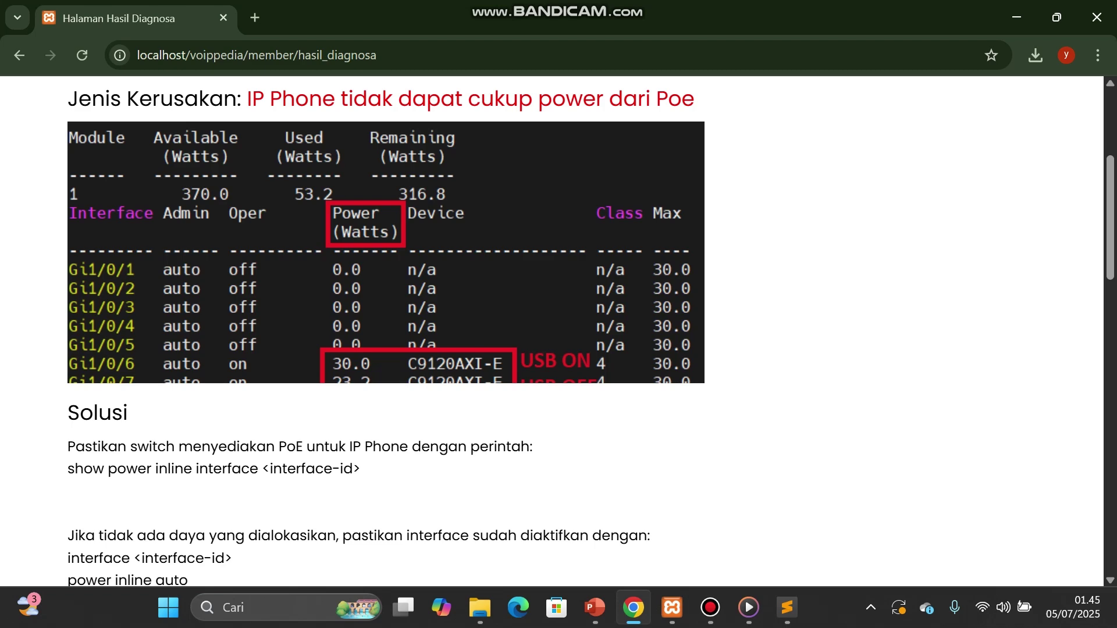
scroll(559, 335, down, 7)
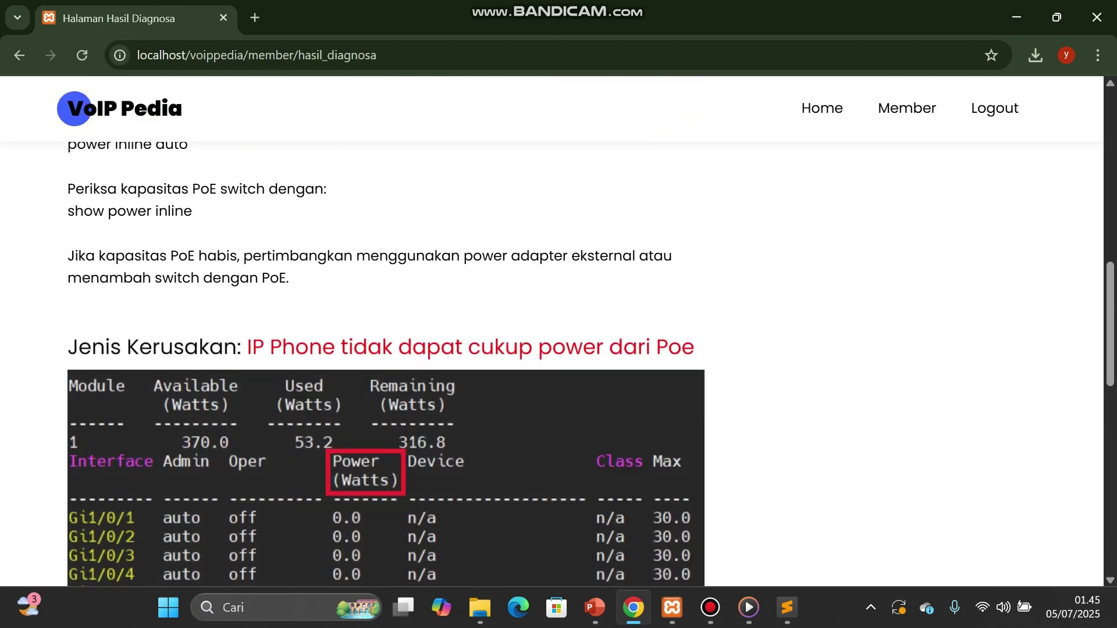
scroll(558, 335, up, 6)
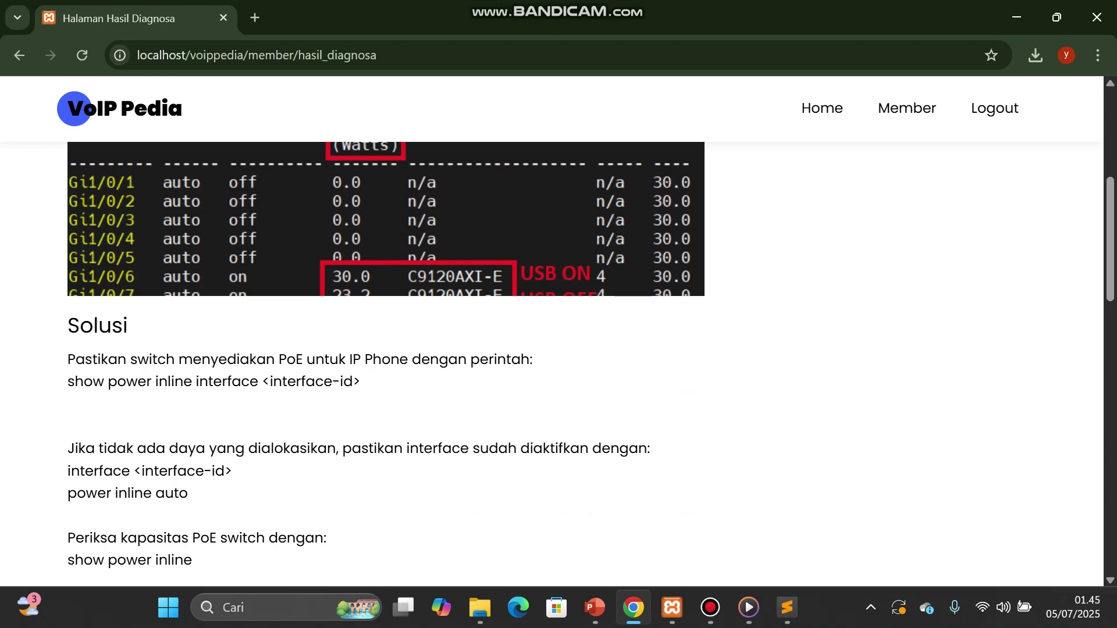
scroll(558, 335, up, 6)
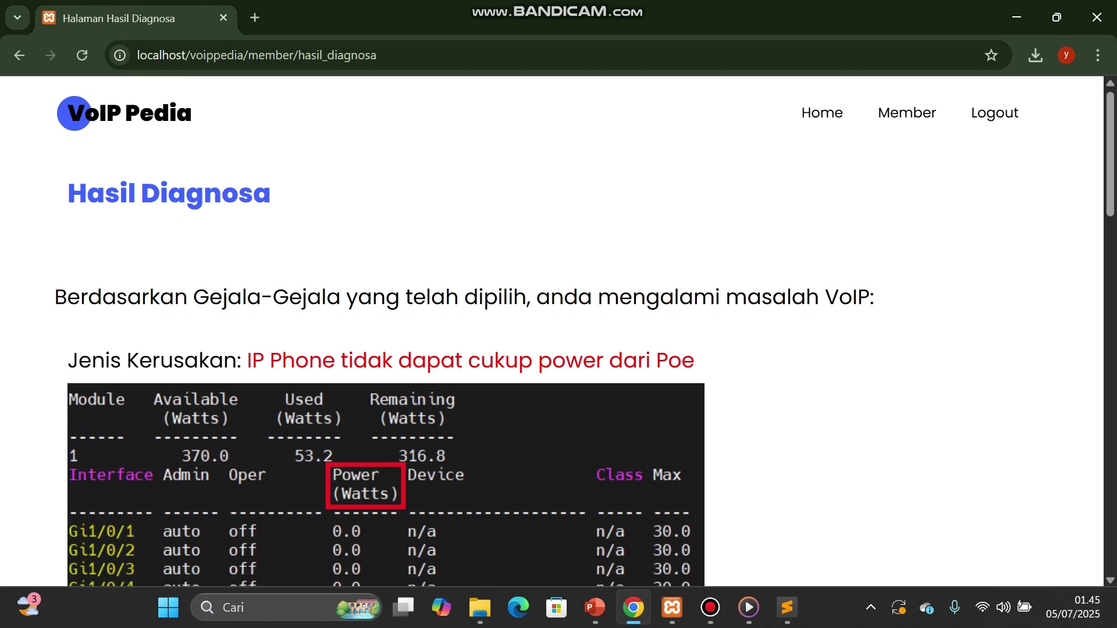
scroll(559, 335, down, 20)
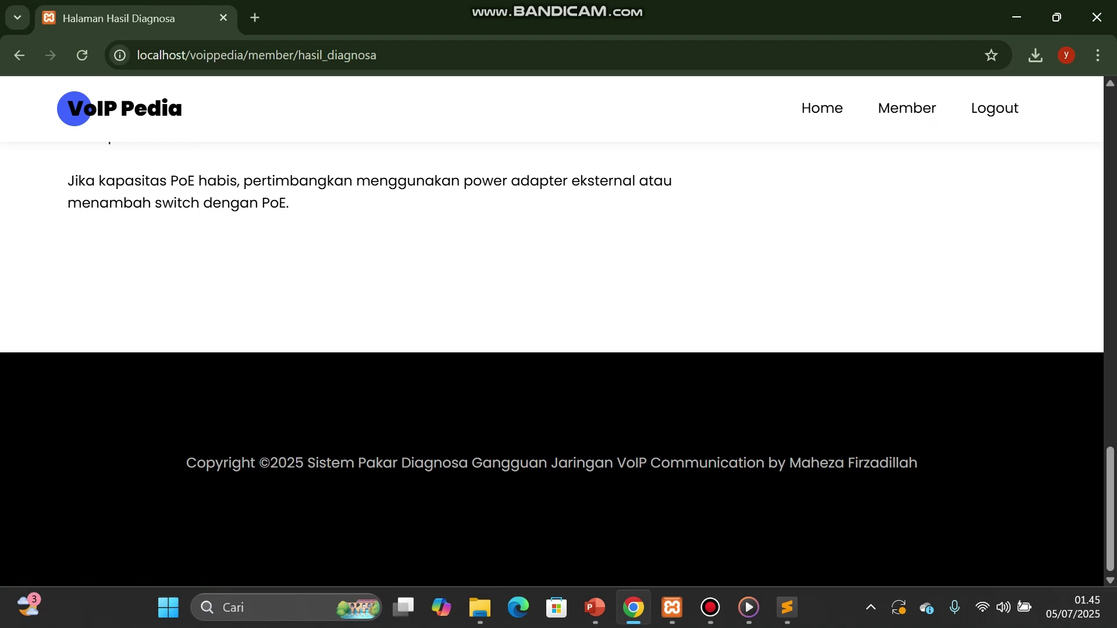
click(907, 109)
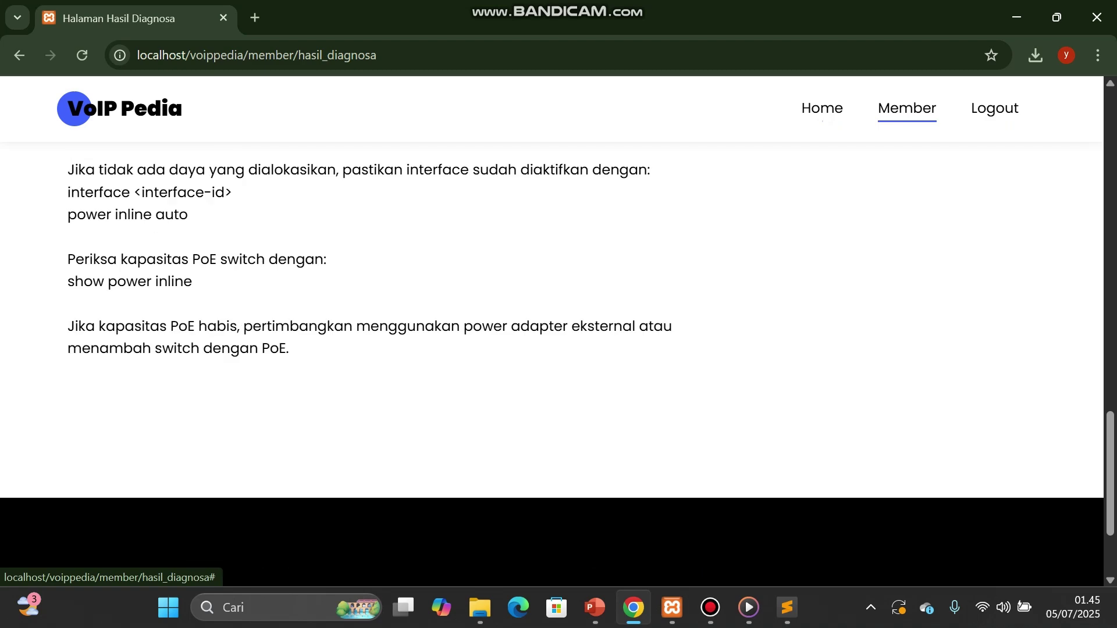
Step: Return to the member home, log out with confirmation, and open the public VoIP Pedia home page
click(822, 112)
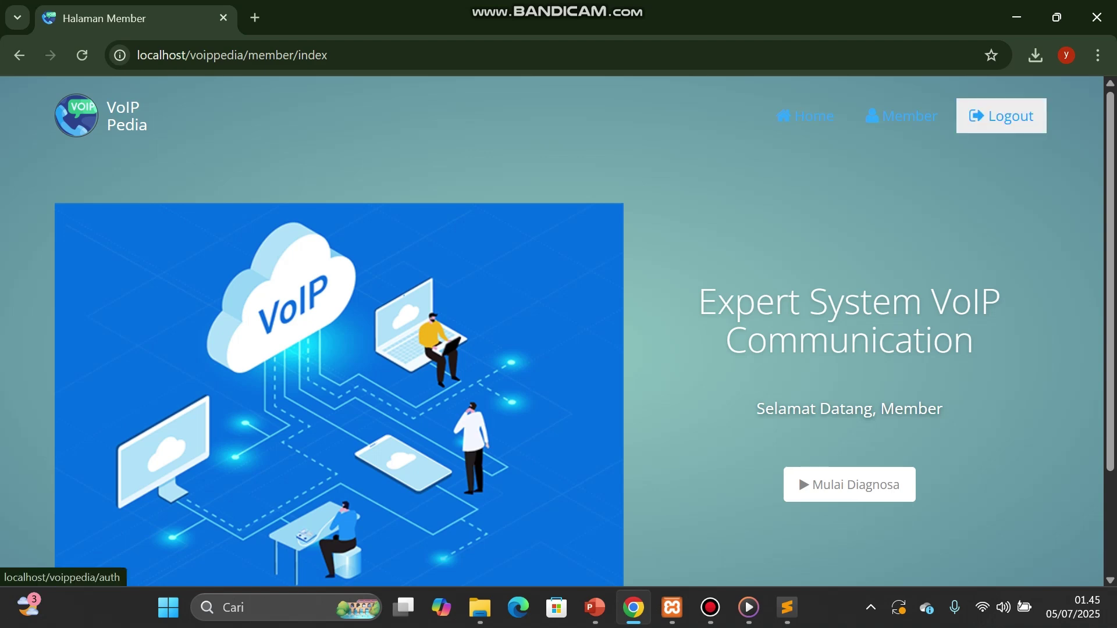
click(1000, 116)
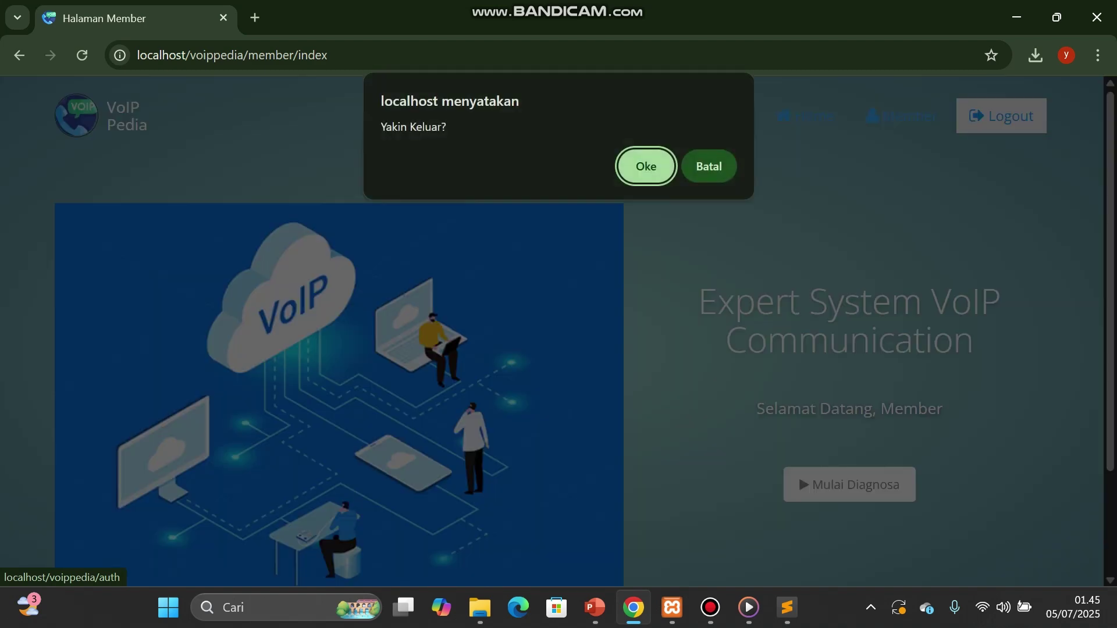
key(Return)
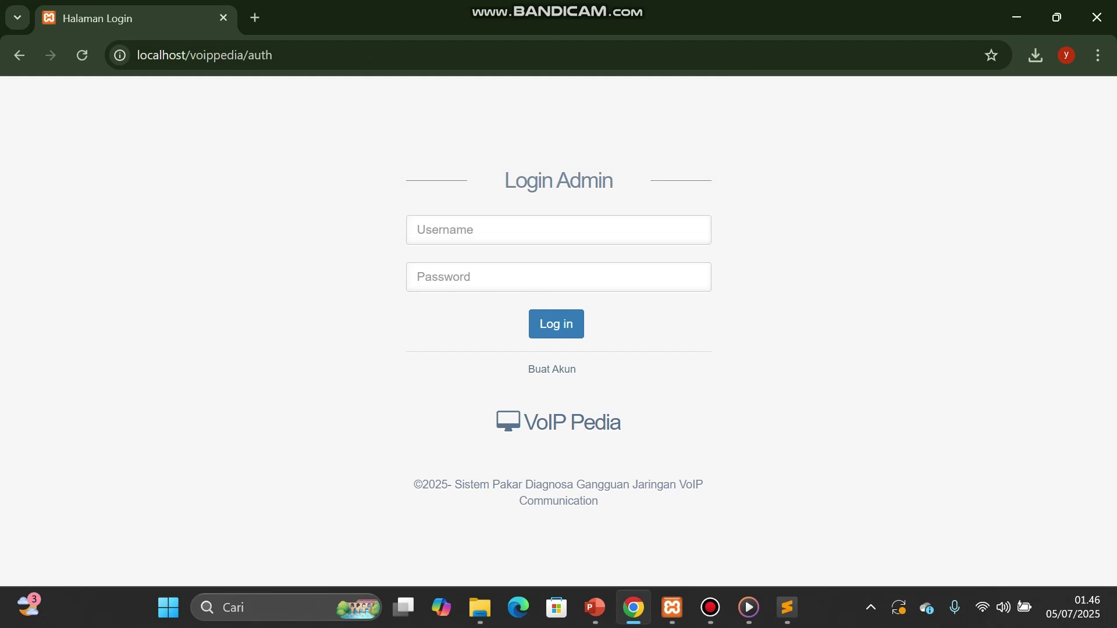
click(571, 422)
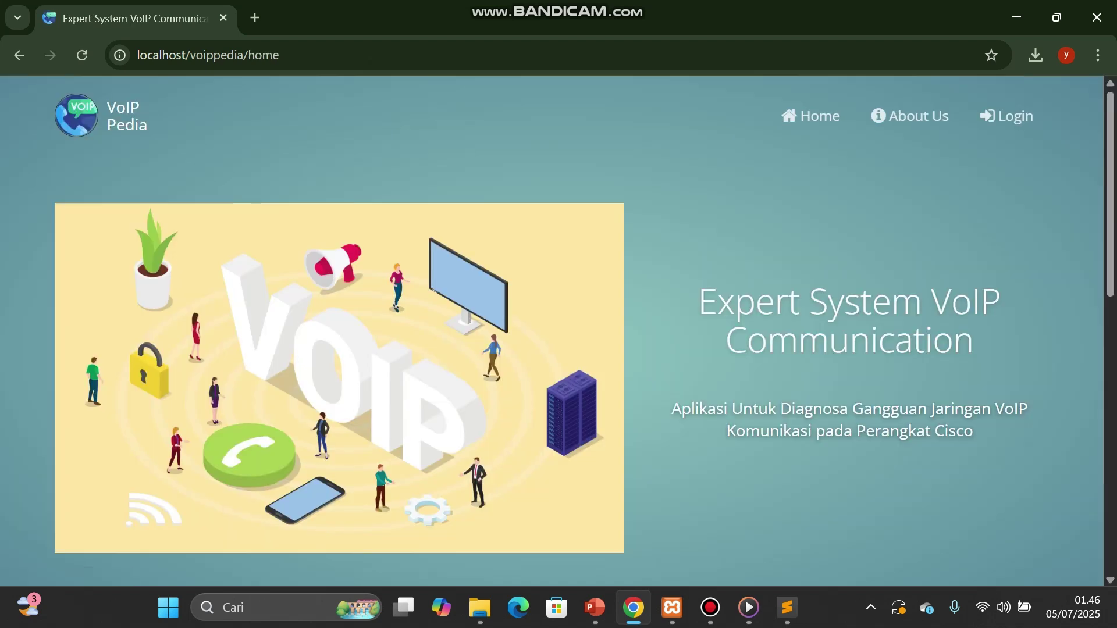